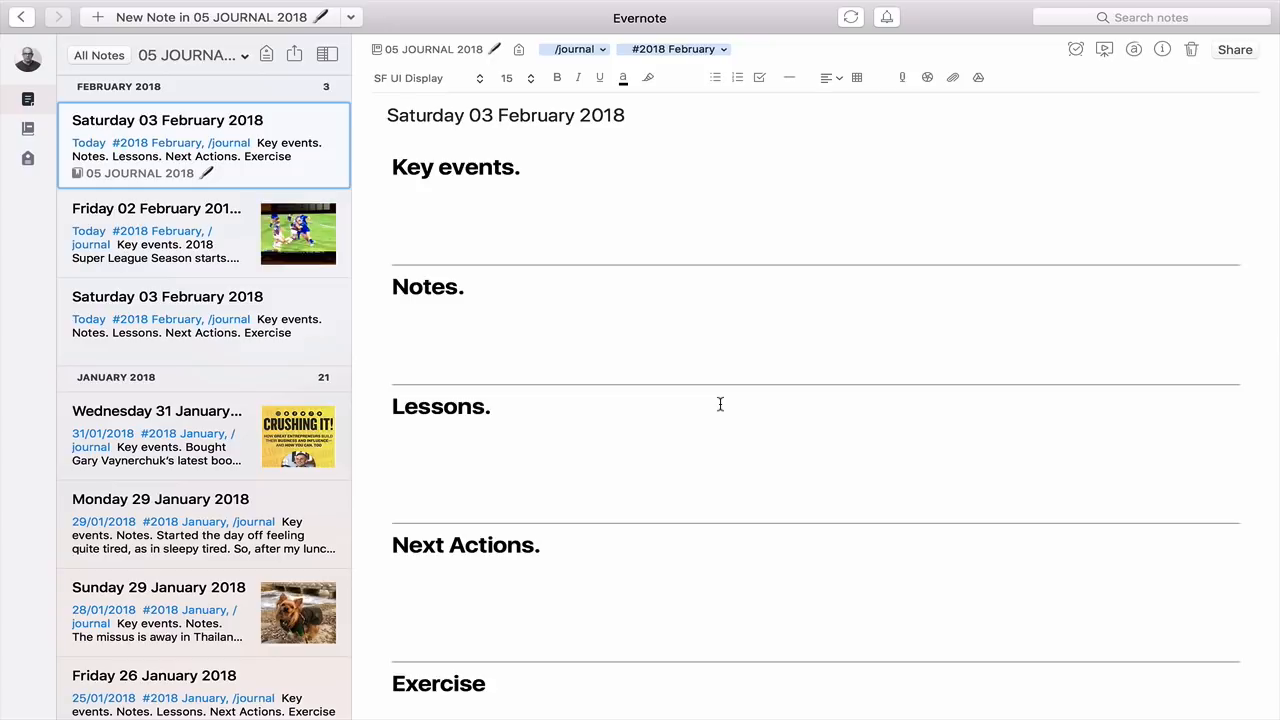
- Add the bullet "Visited the new Apple store in Seoul." under Key events in the Saturday 03 February 2018 note
scroll(720, 404, "down", 3)
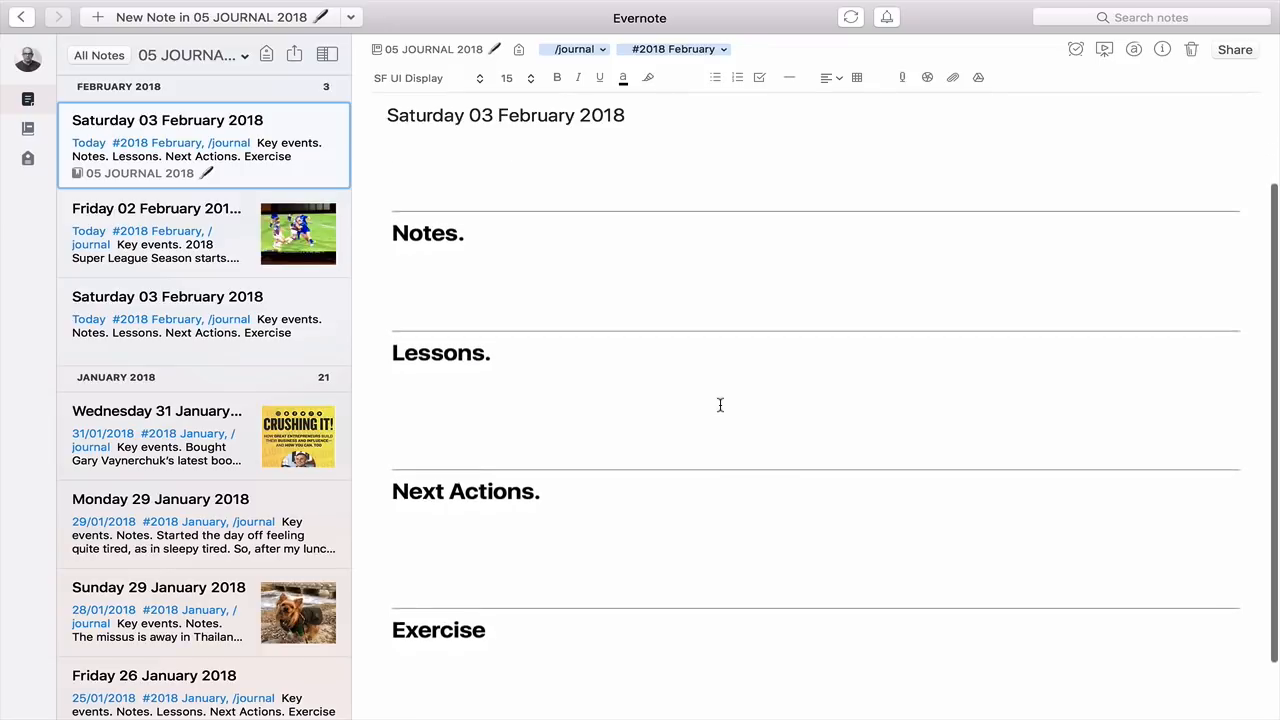
scroll(720, 404, "up", 3)
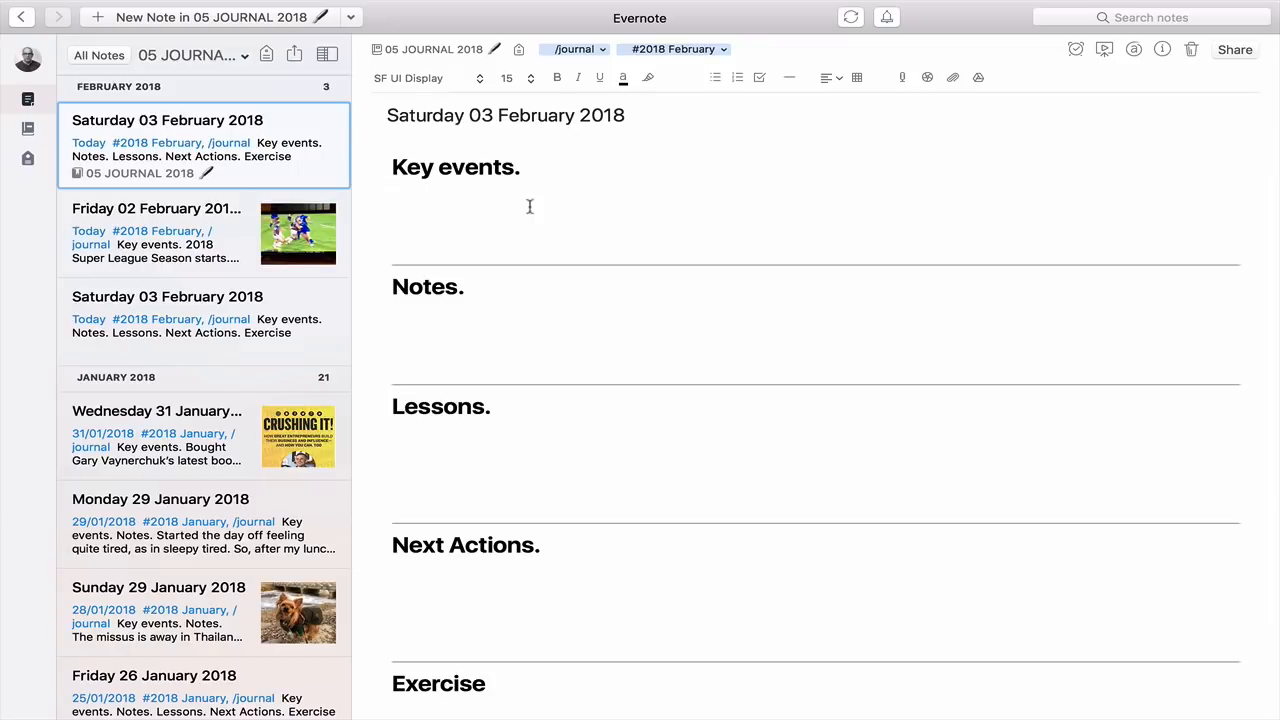
left_click(716, 80)
type("Visit ed the new")
key("BackSpace")
key("BackSpace")
type("w Apple store i")
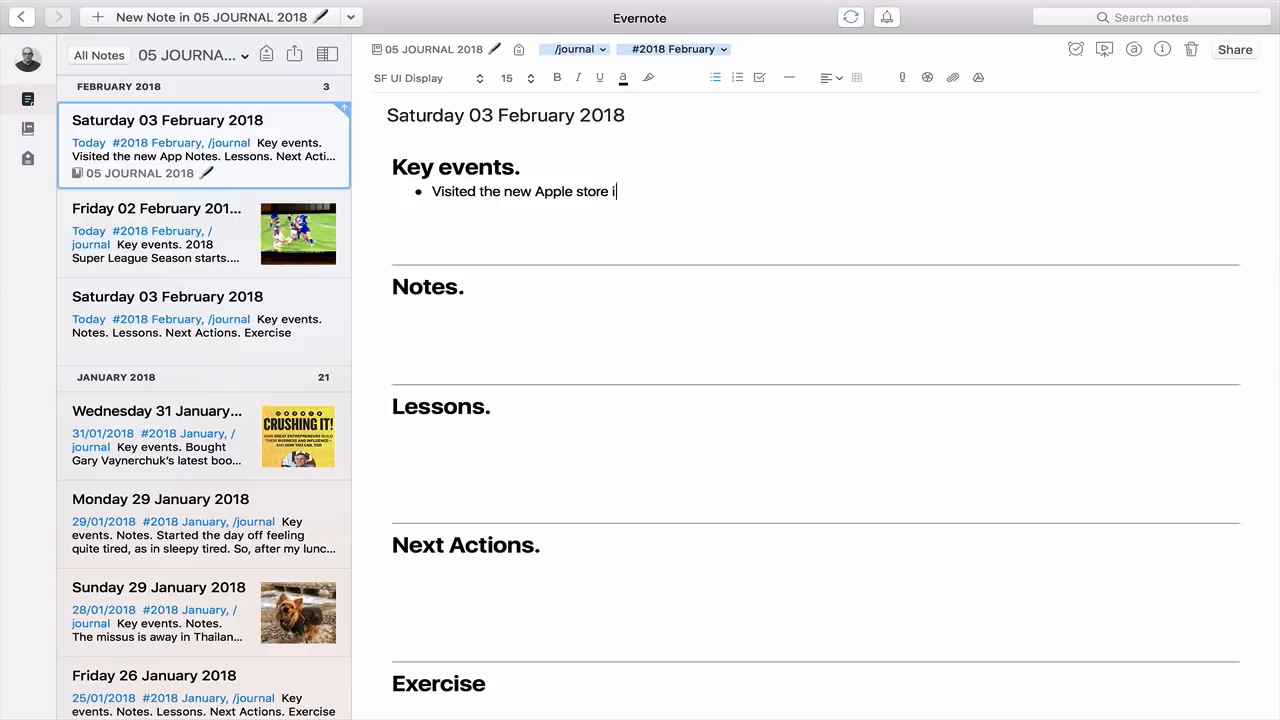
type("n Seoul.")
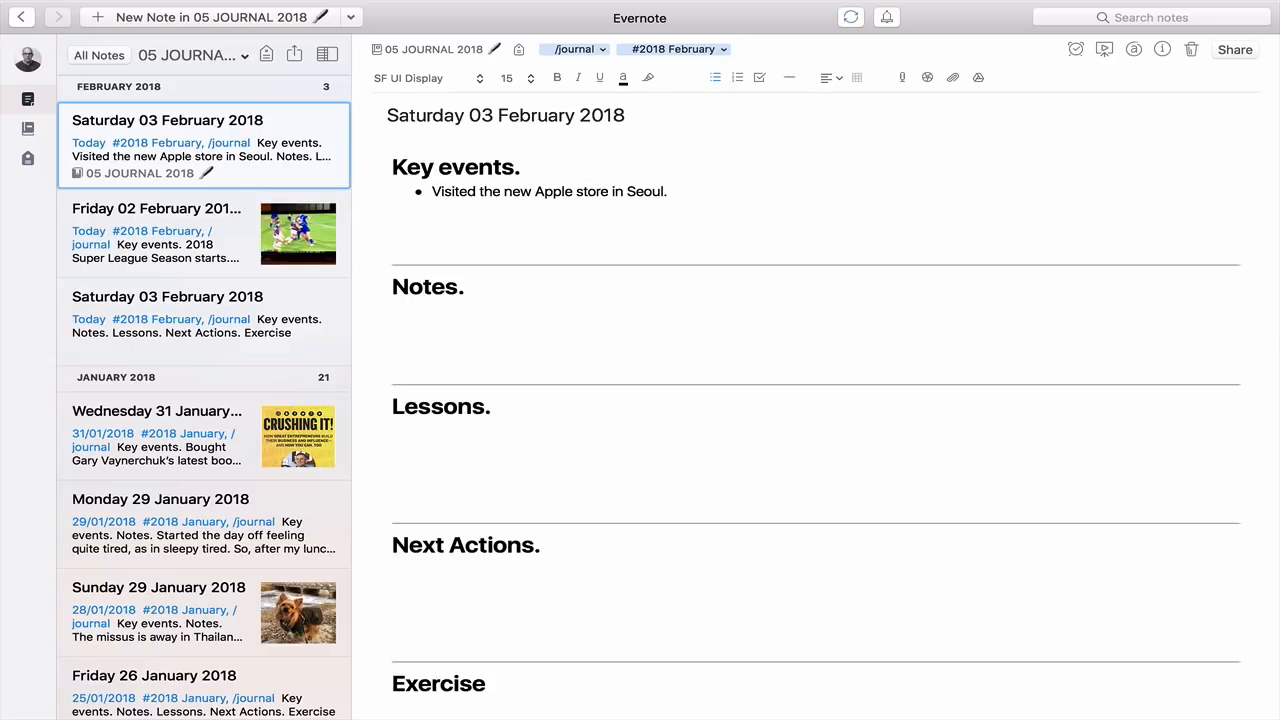
- Insert the desktop photo IMG_3139.jpg at the end of the journal note, below the Exercise section
scroll(589, 283, "down", 3)
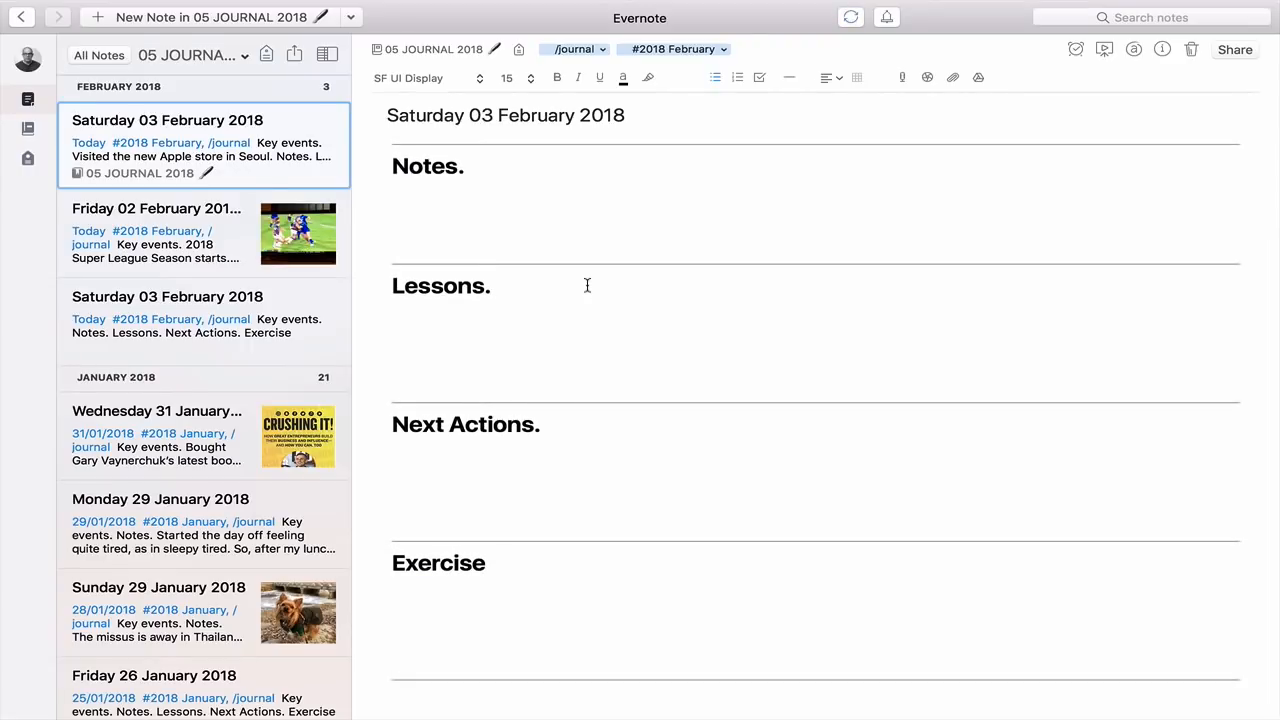
key("ctrl+Left")
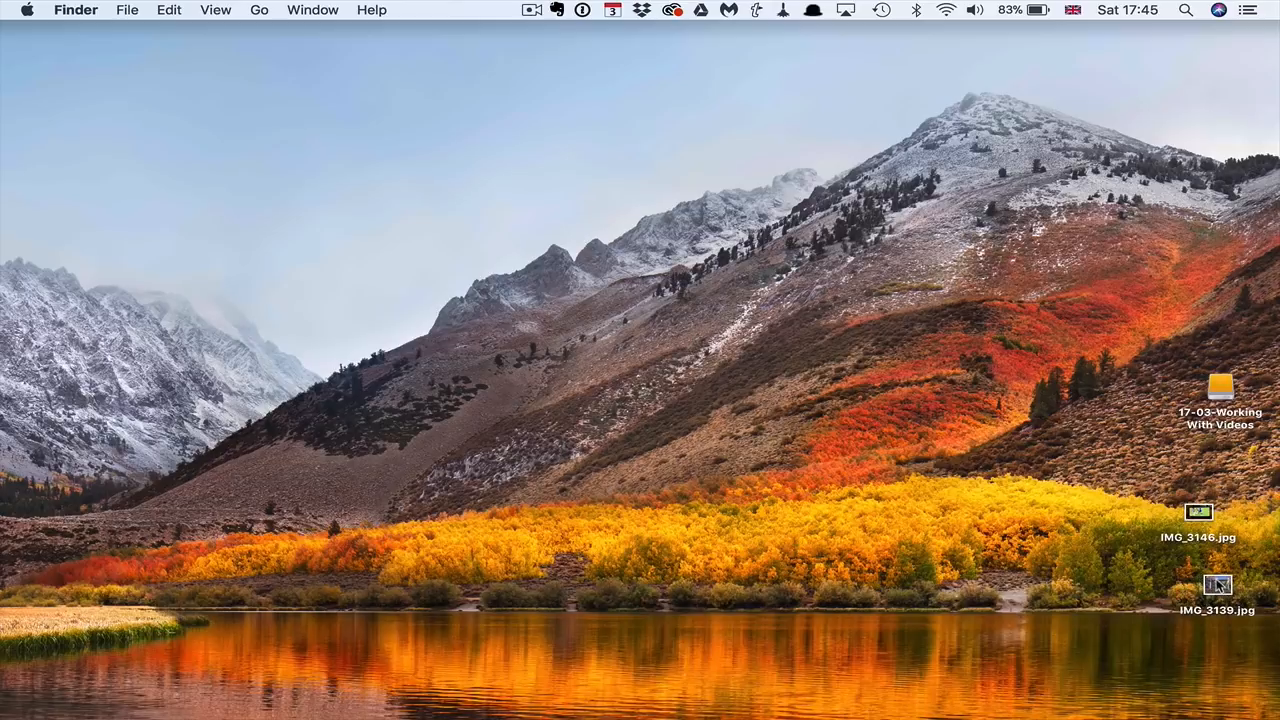
left_click_drag(1217, 585, 575, 700)
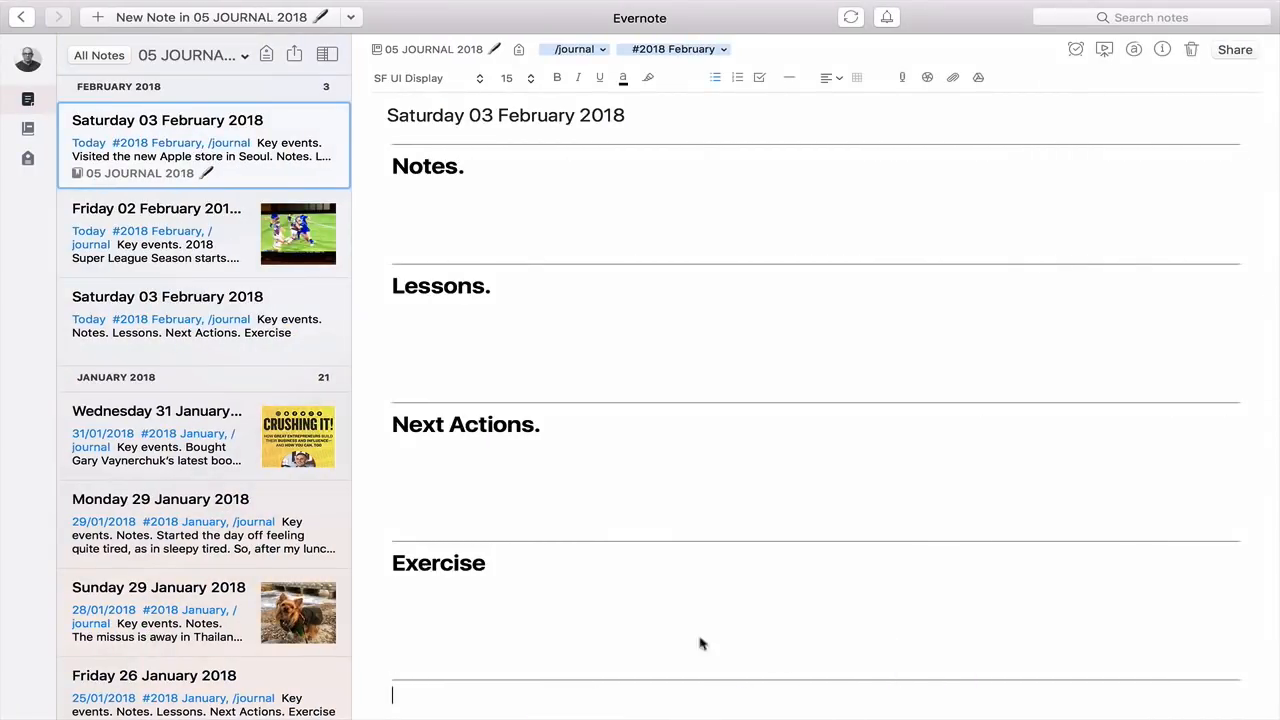
scroll(733, 619, "down", 5)
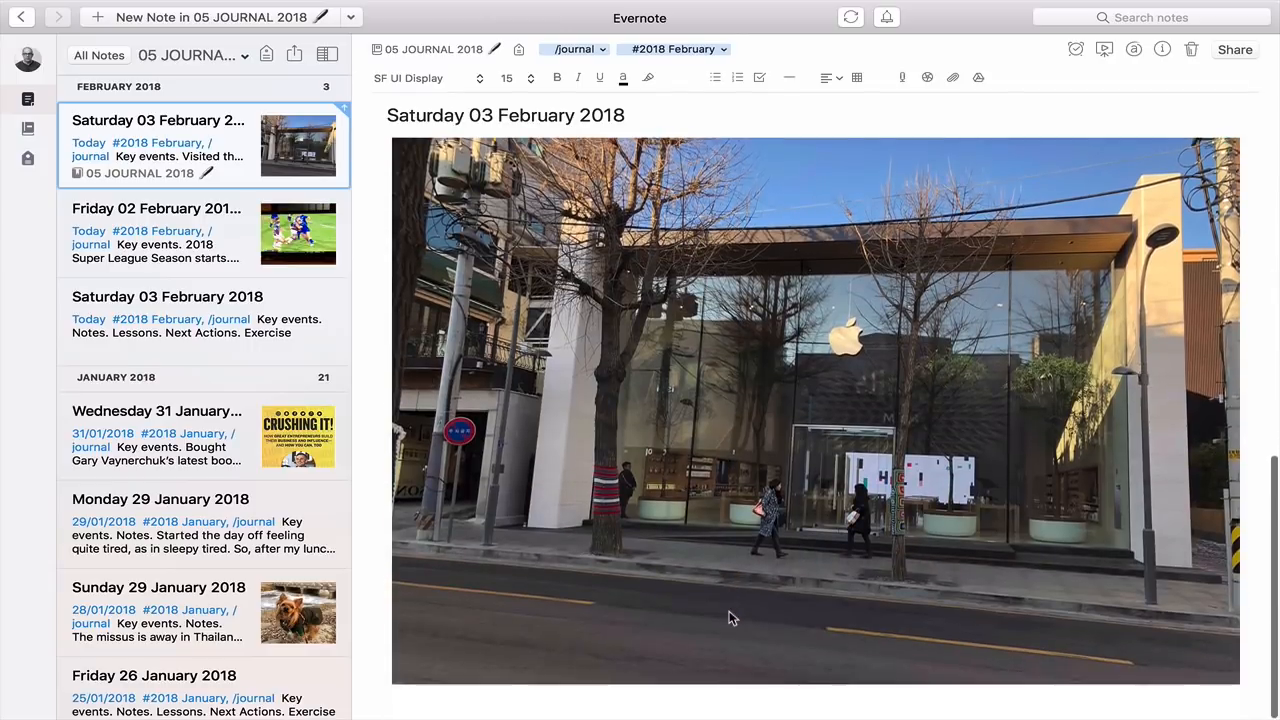
- Shrink the inserted Apple store photo to about three quarters of the note's width
left_click(906, 465)
left_click_drag(1238, 686, 1030, 540)
left_click(1088, 478)
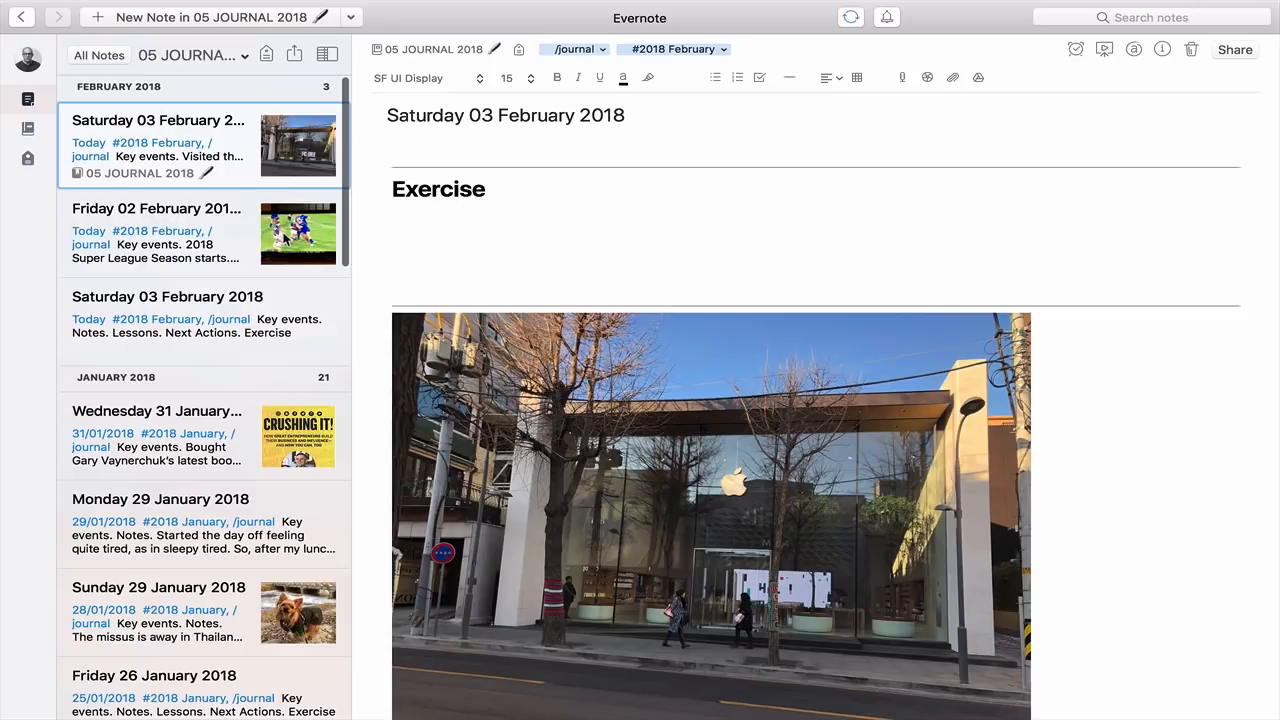
- Examine the "Friday 02 February 2018 copy" note and the photo placed at its end
left_click(288, 236)
scroll(674, 382, "down", 8)
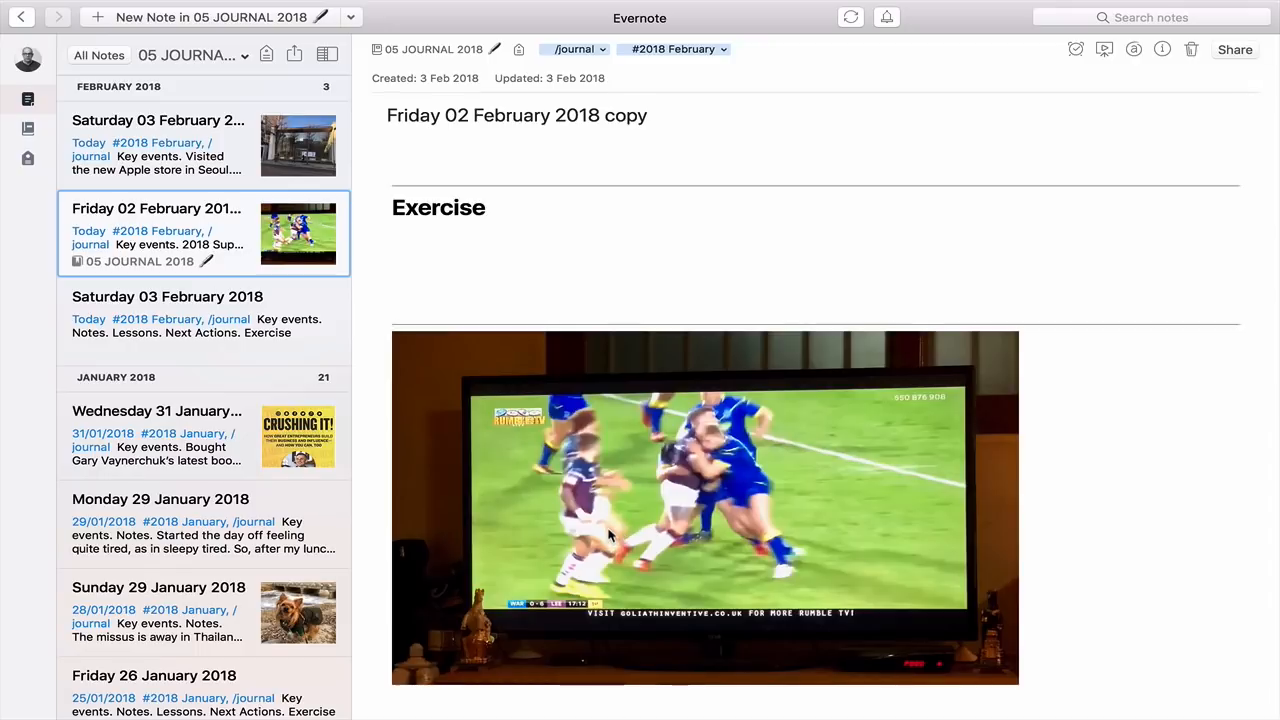
scroll(610, 537, "up", 8)
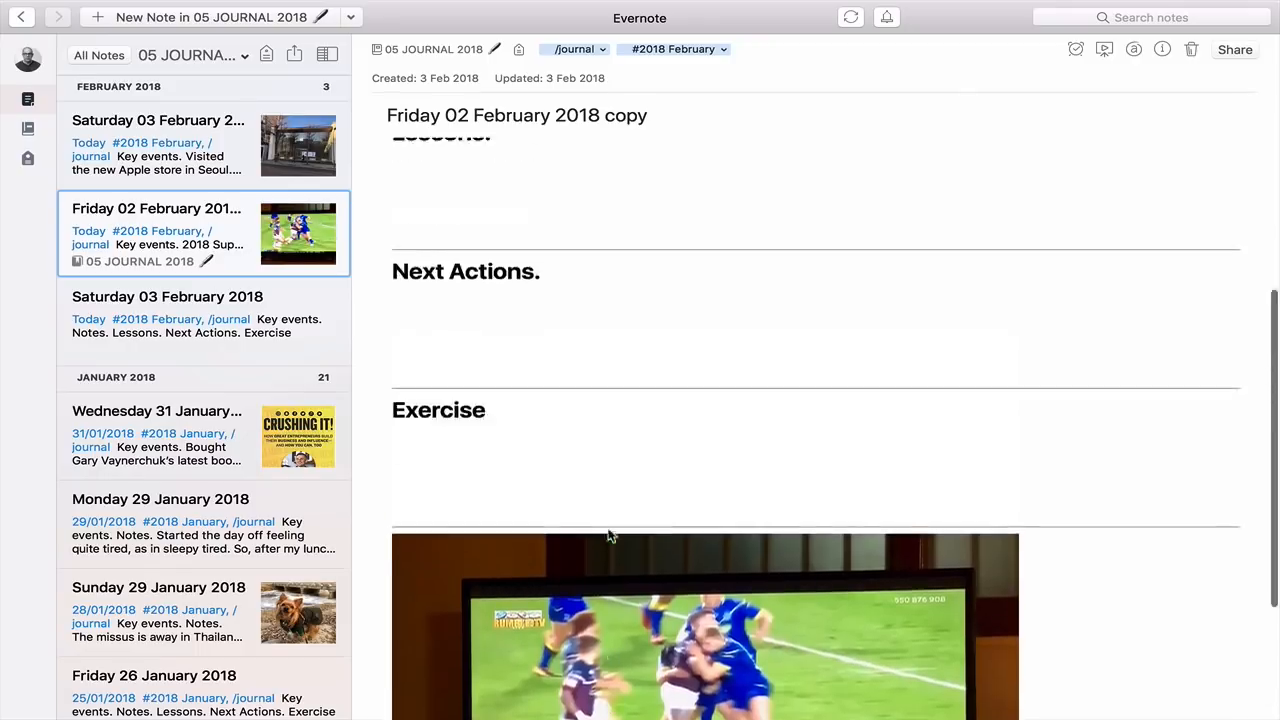
- Under Saturday 03 February's Notes heading, write "Had a great start to my Saturday morning Business English class. There were 12 students. Double to amount last month"
left_click(204, 124)
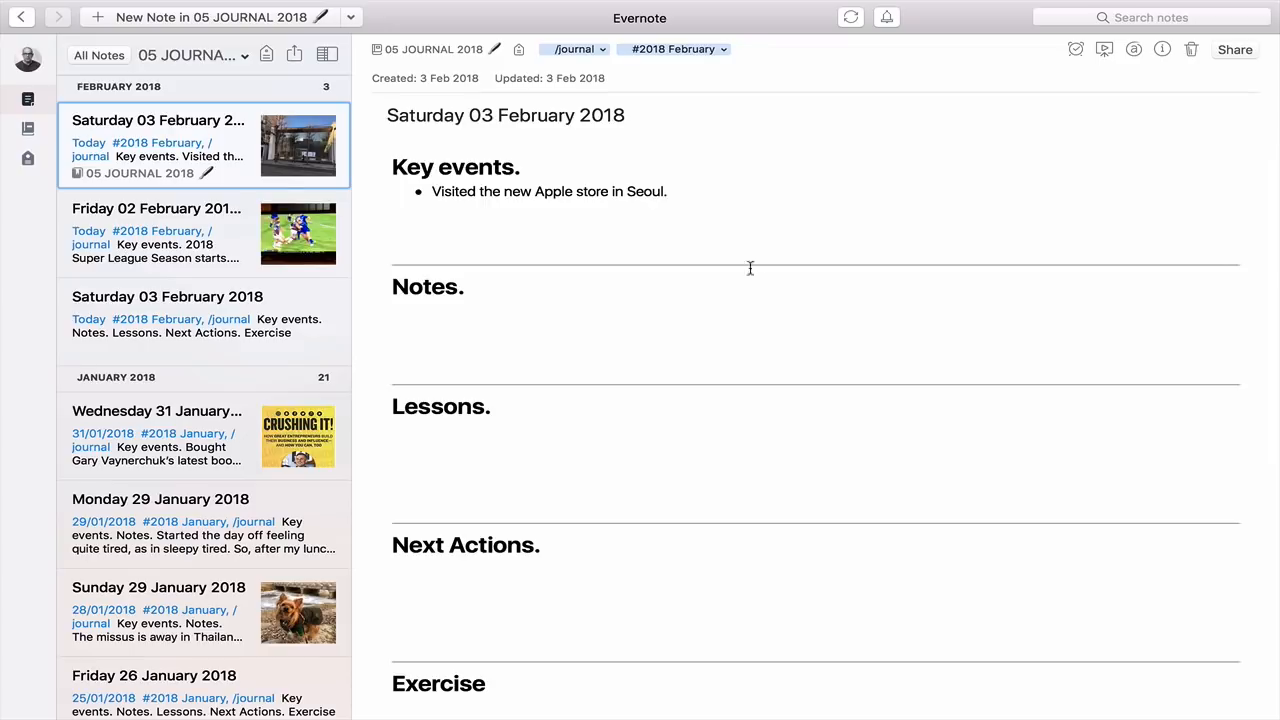
left_click(447, 304)
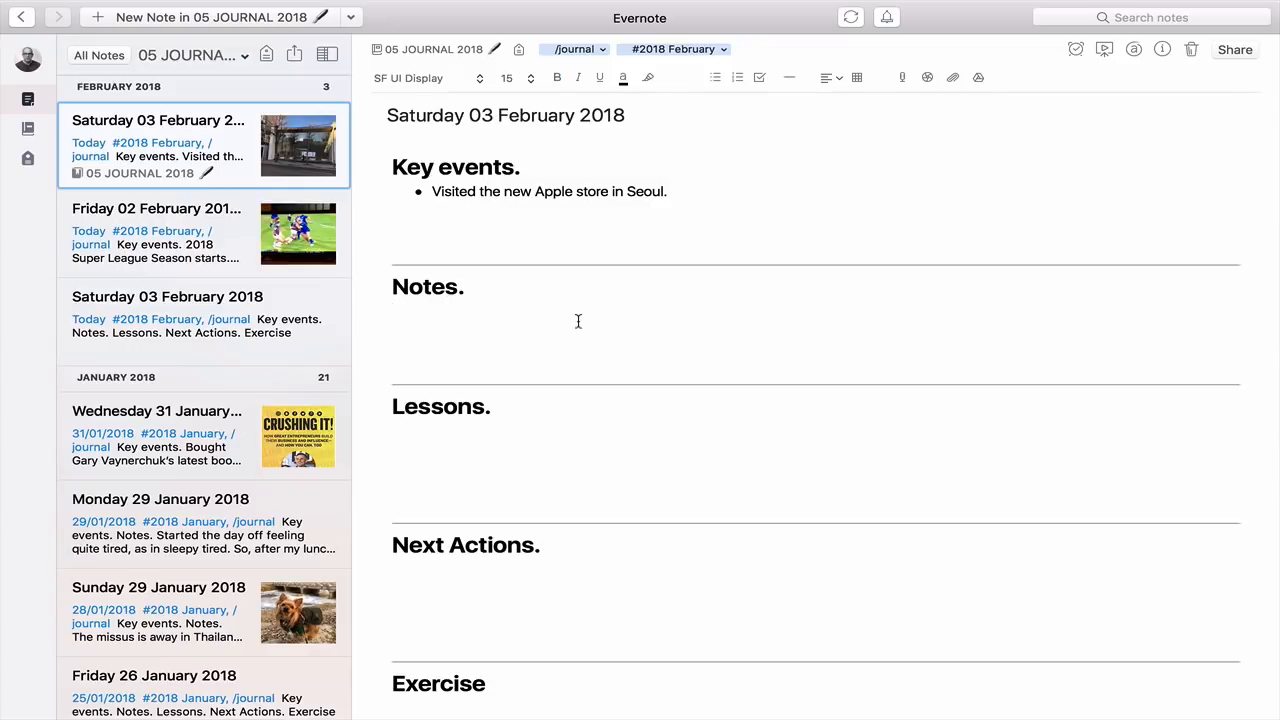
type("Had a great start to my ")
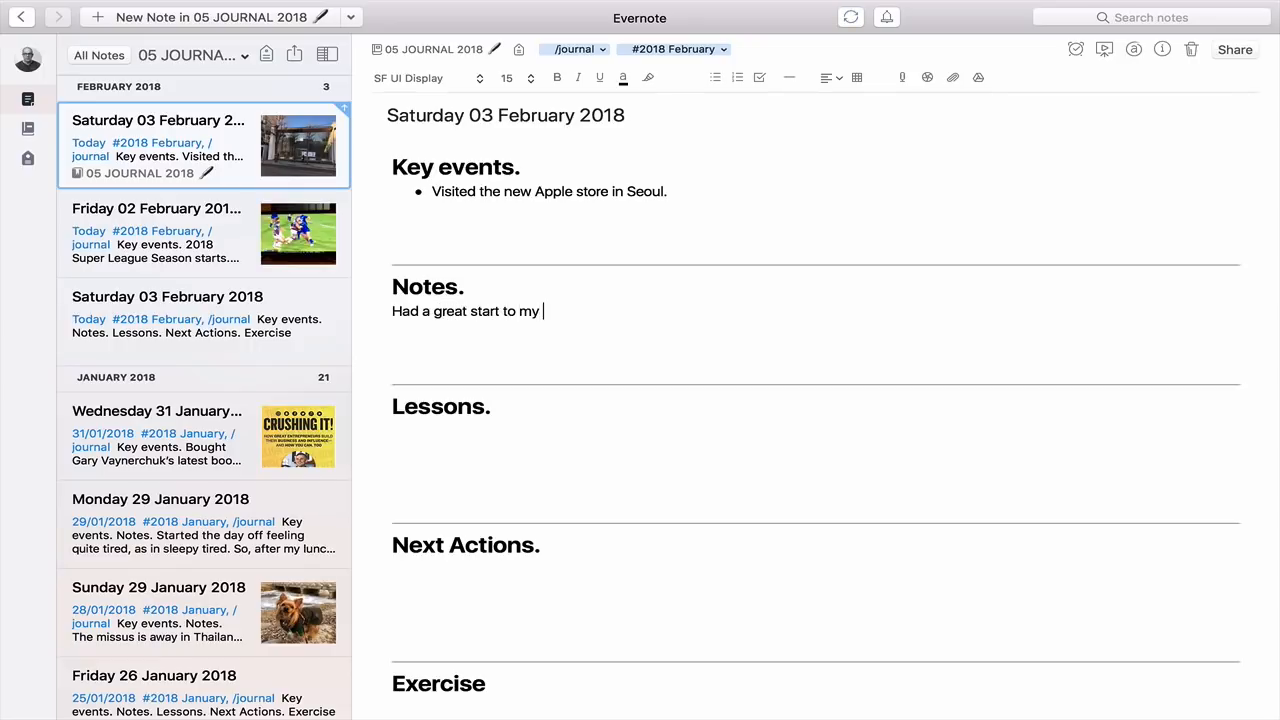
type("Saturday morning Business")
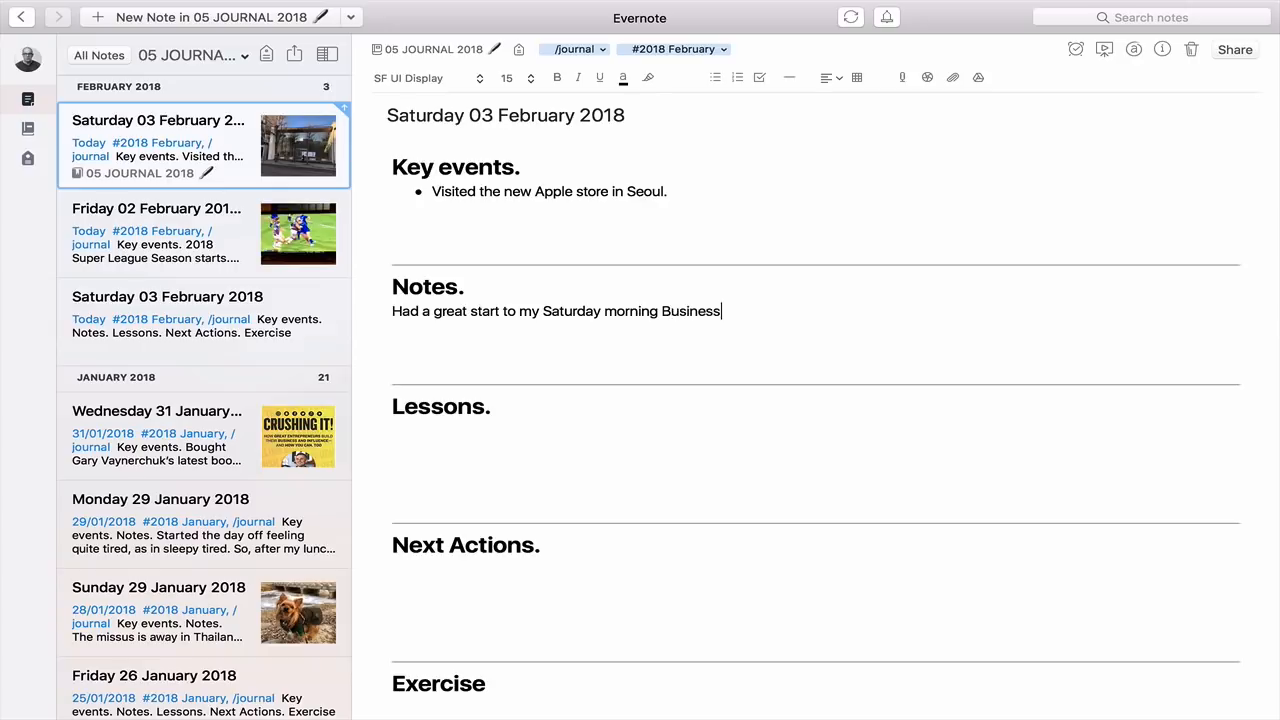
type(" English class. There were 12 studen")
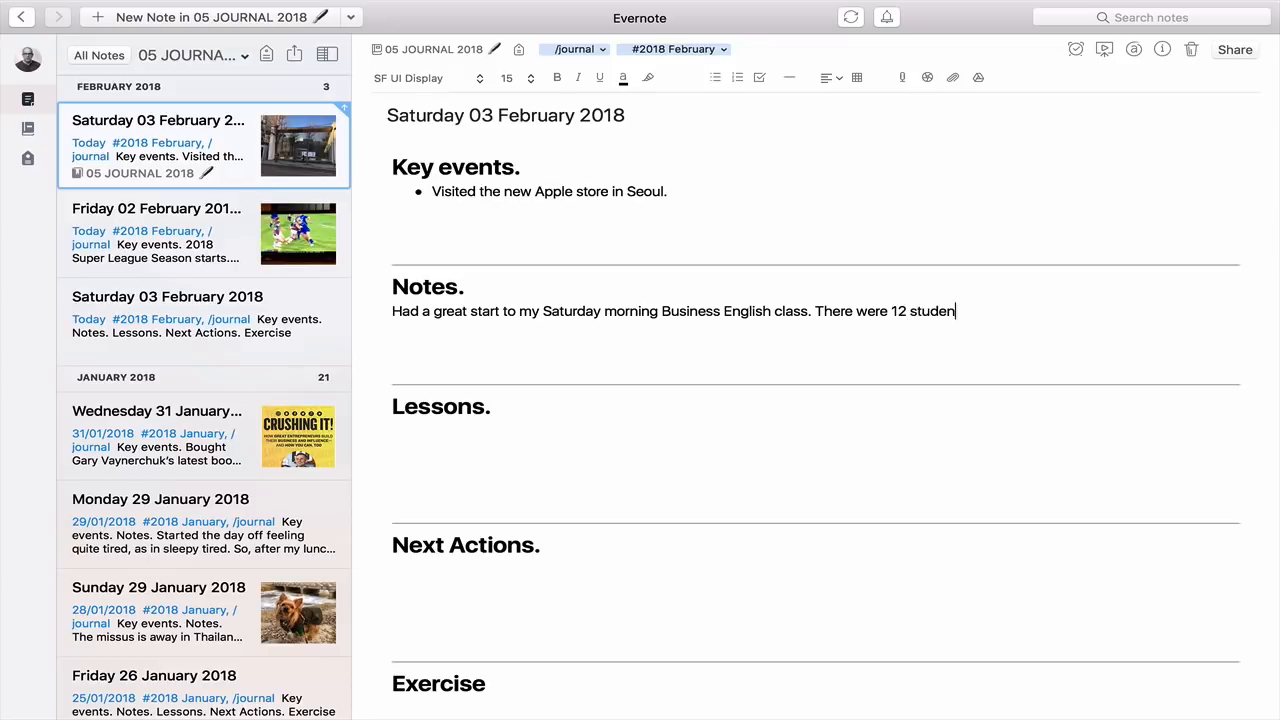
type("ts. Double to amount last month")
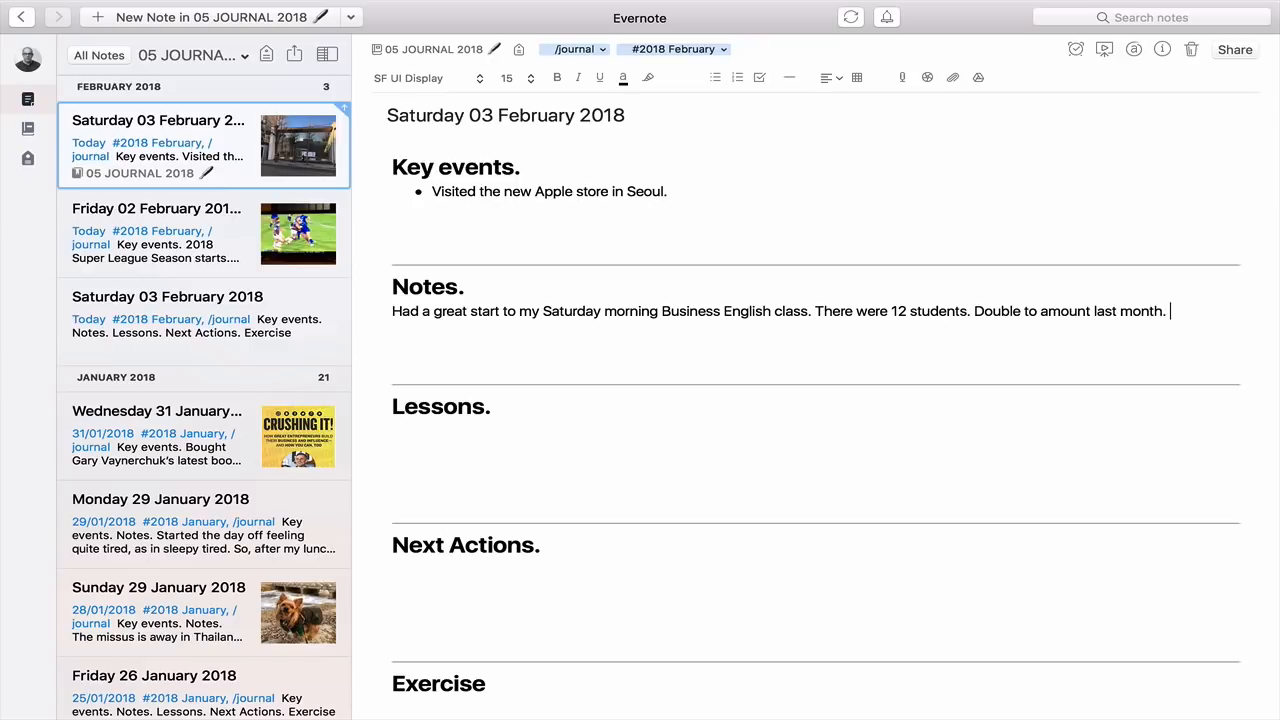
- Continue the Notes paragraph with the sentence "They very outgoing and we had a fantastic time."
type(". They very out")
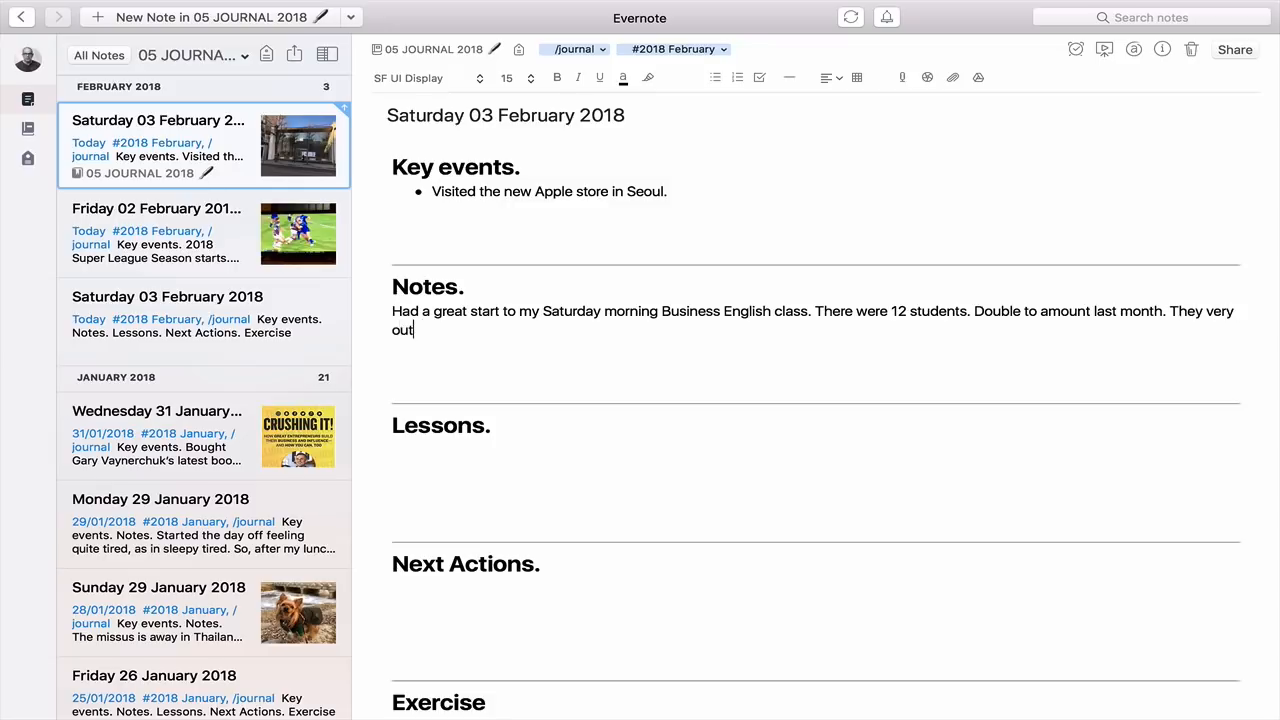
type("going and we havd")
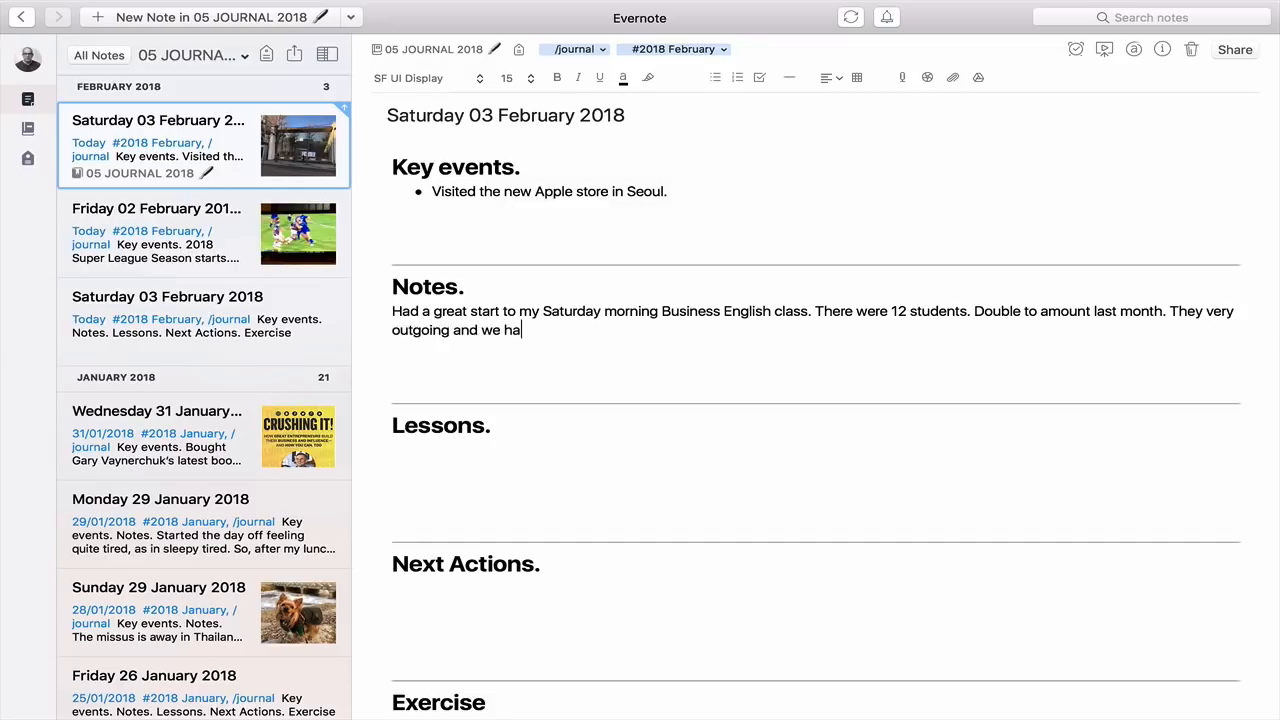
key("BackSpace")
key("BackSpace")
type("d a f")
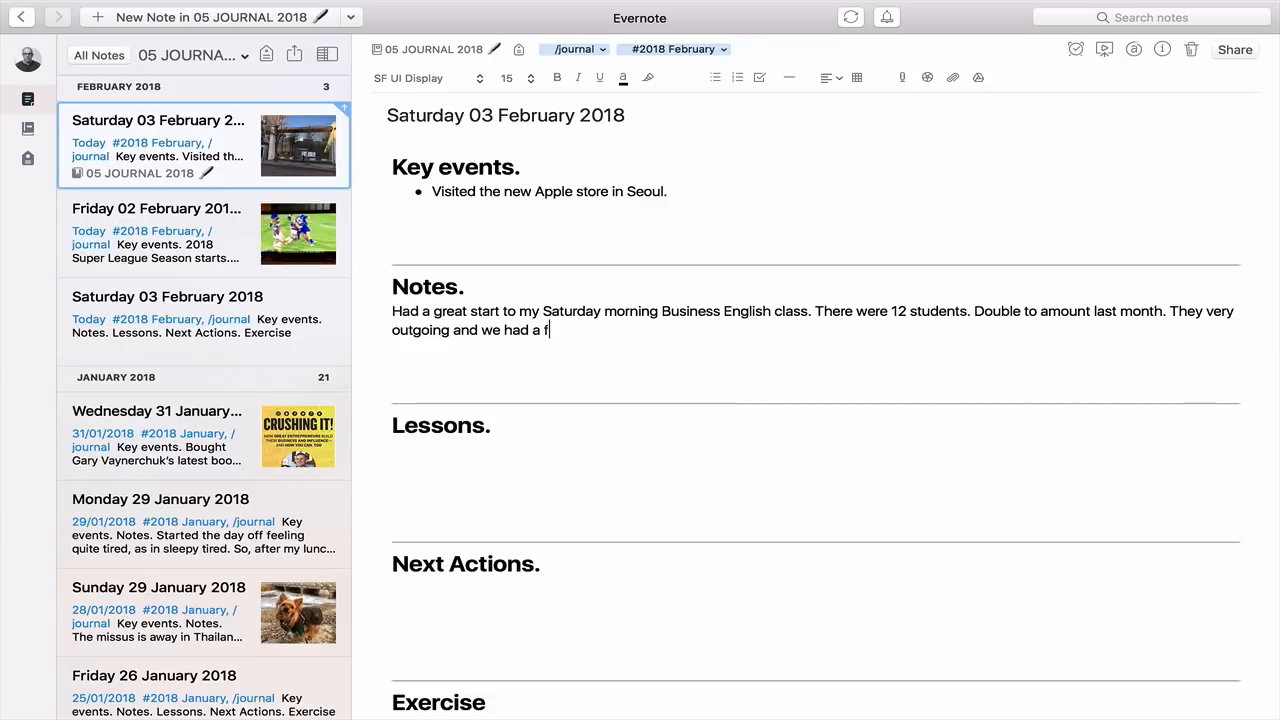
type("antastic time.")
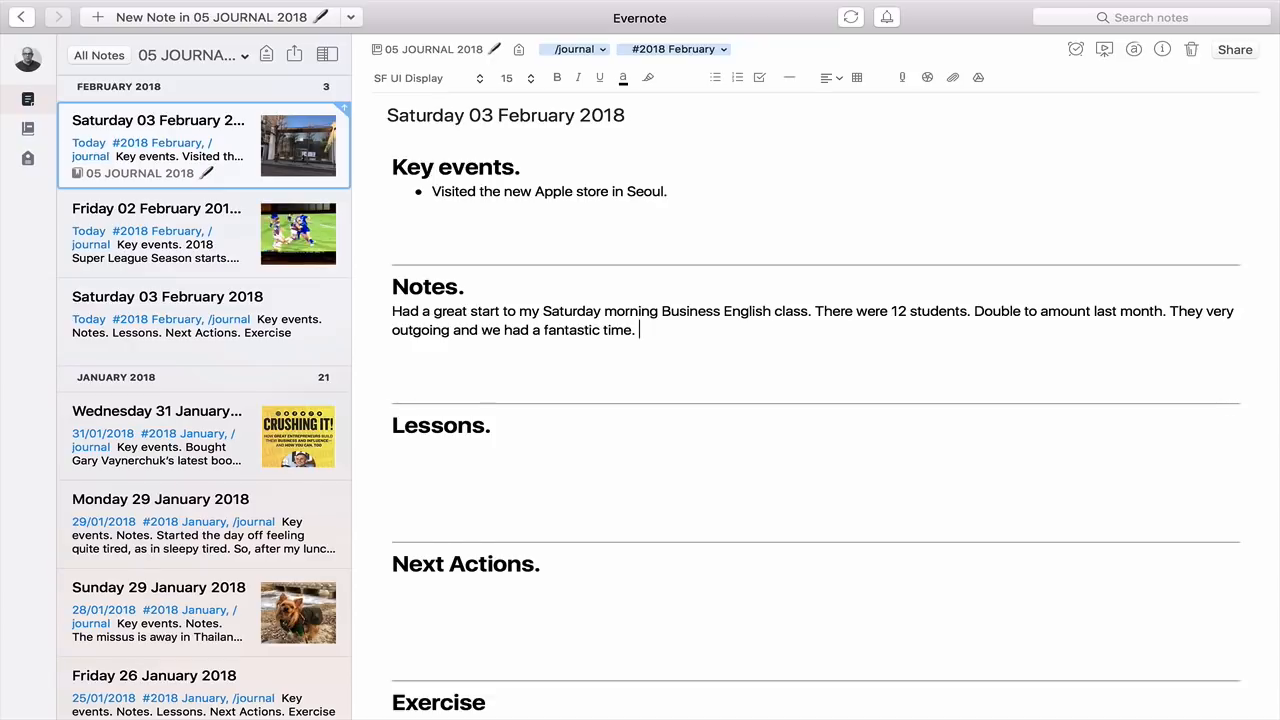
- Add the bullet "Don't go out in the freezing old weather without a body warmer again!" under Lessons
scroll(700, 400, "down", 4)
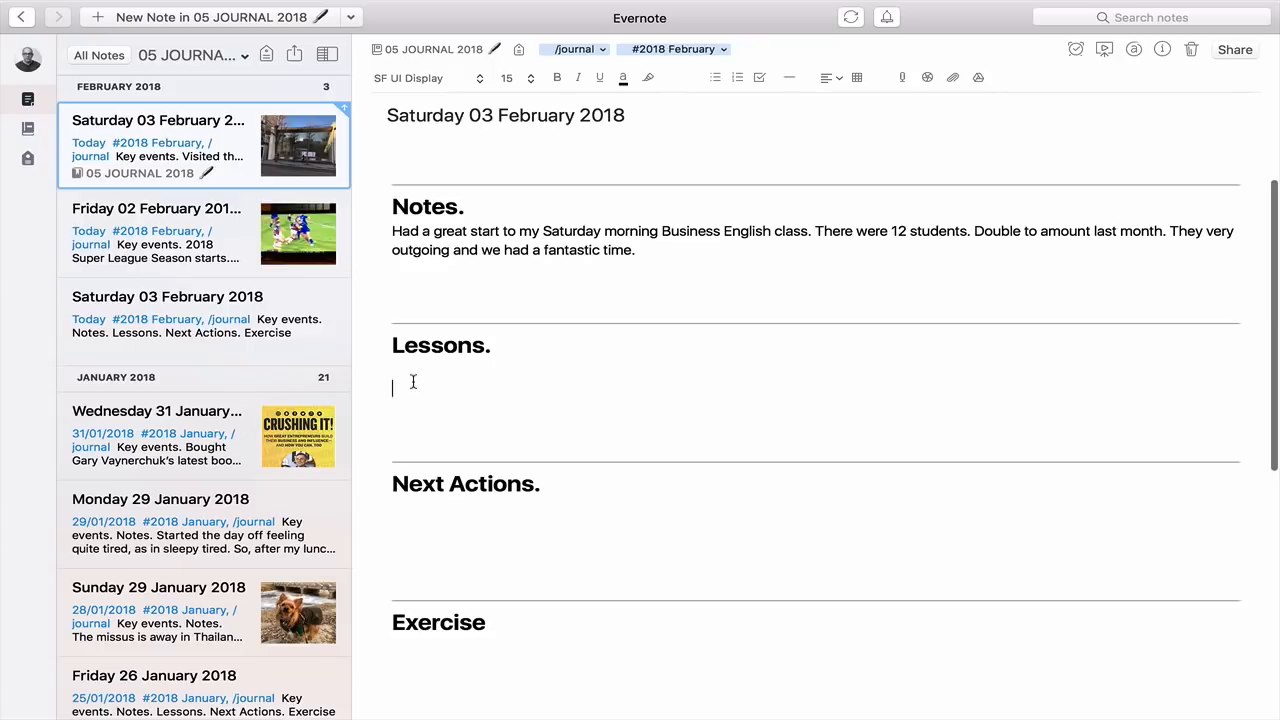
key("Up")
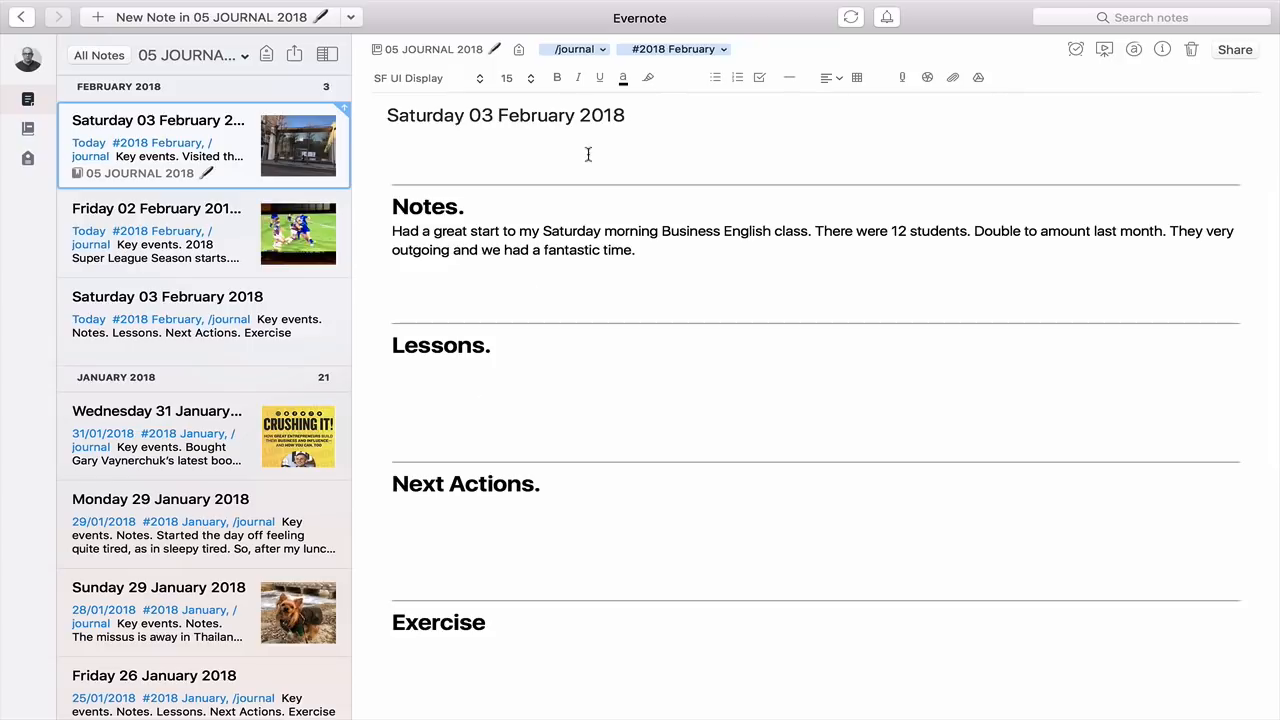
left_click(715, 77)
type("Don't go out ")
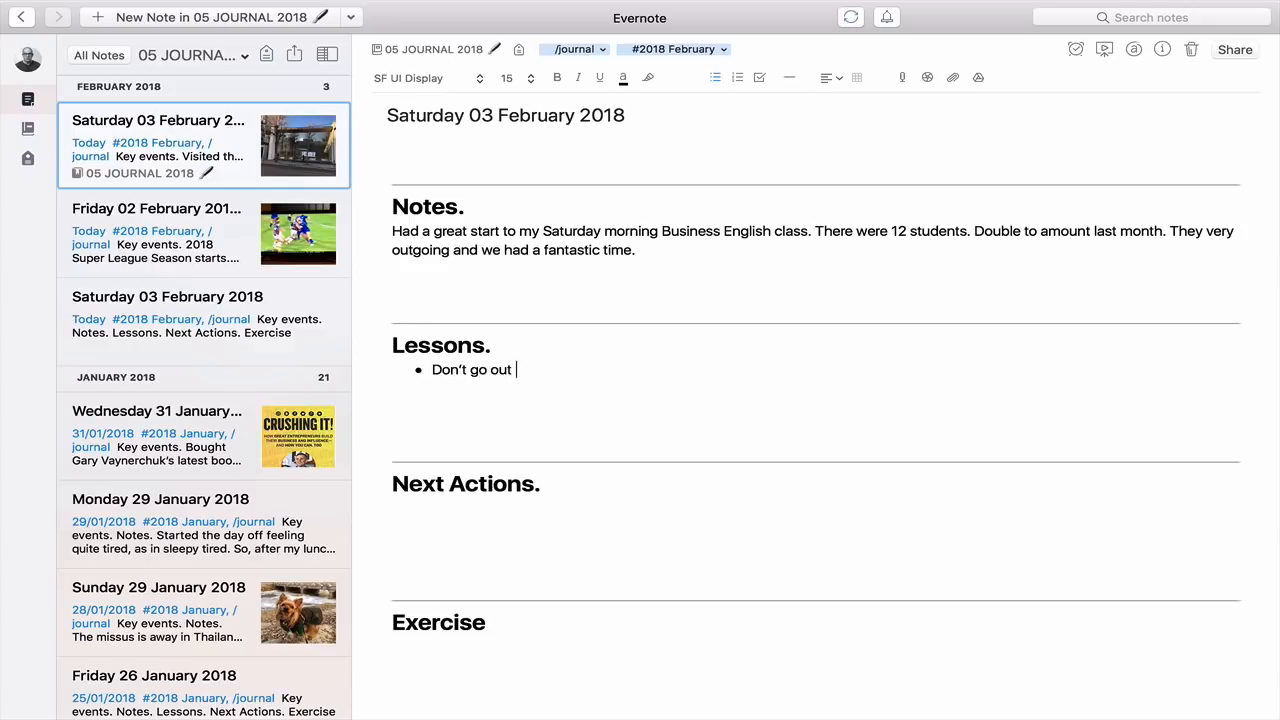
type("in the freezing old weat")
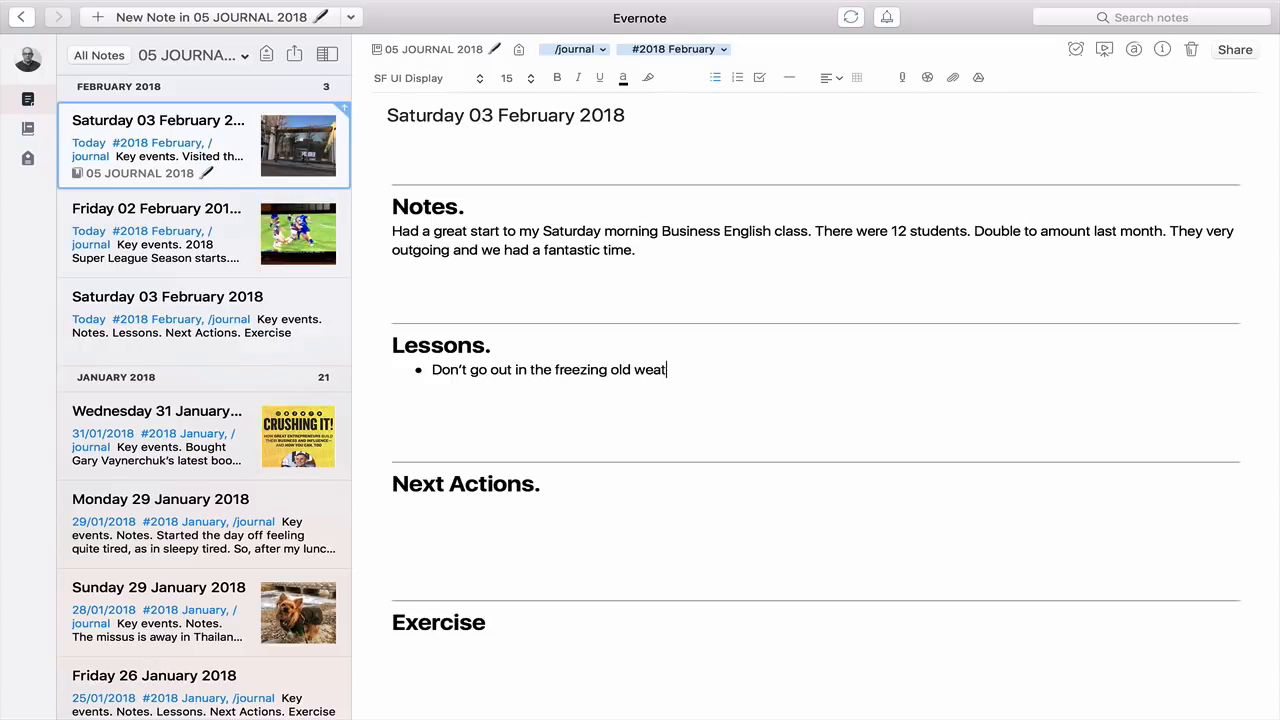
type("her without a bod")
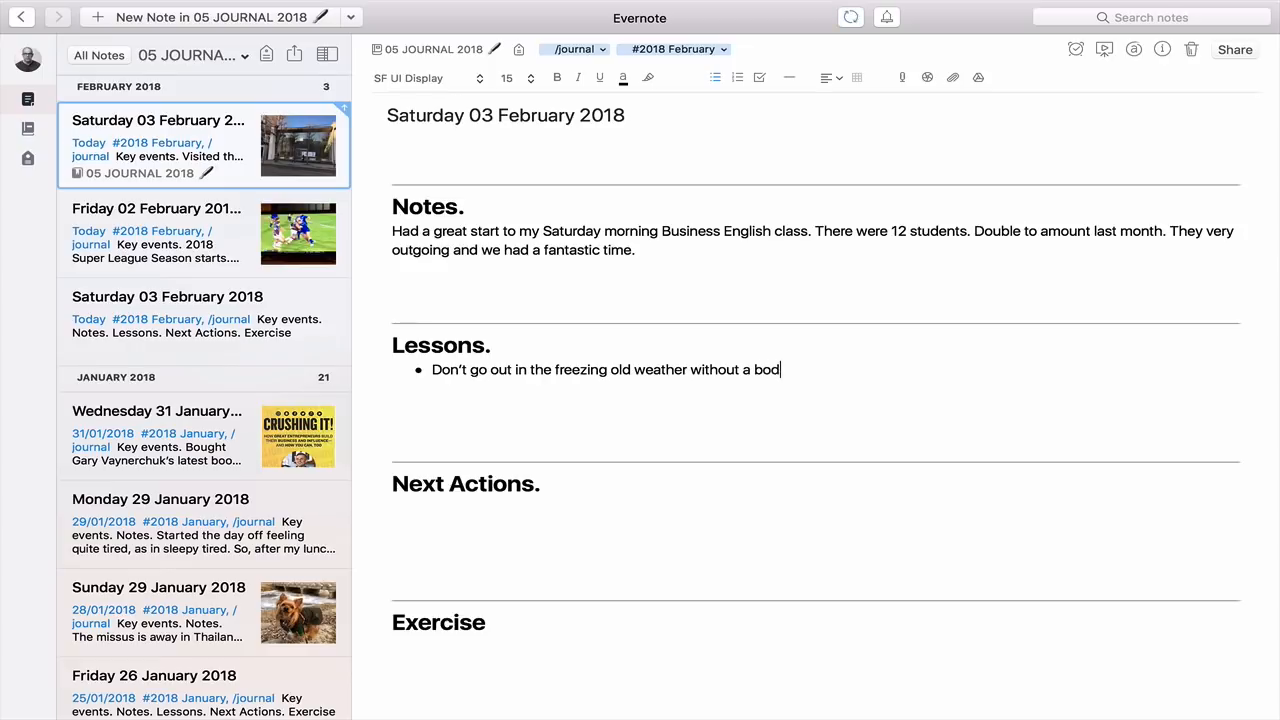
type("y warmer again!")
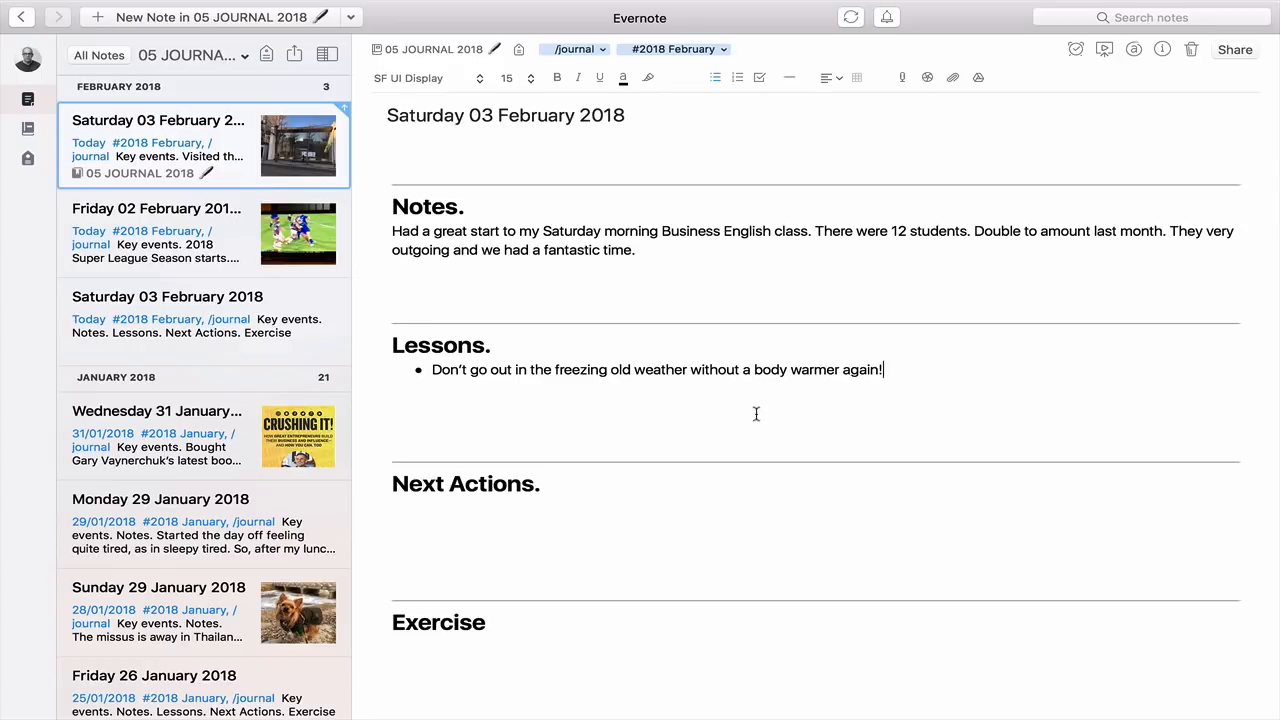
- Write "In future do a 30 minute segment on cultural differences" under Next Actions and start a new line
left_click(649, 500)
type("In future do a")
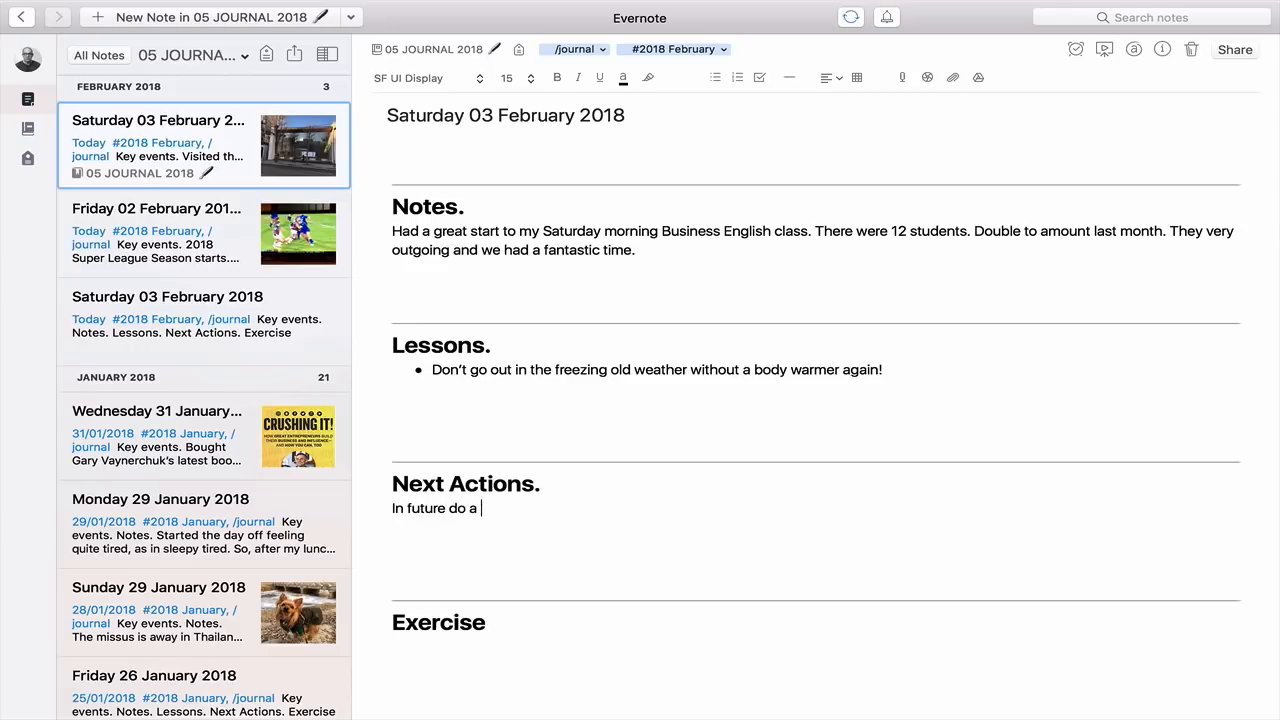
type(" 30 minute segmen")
key("BackSpace")
key("BackSpace")
key("BackSpace")
type("ment on ")
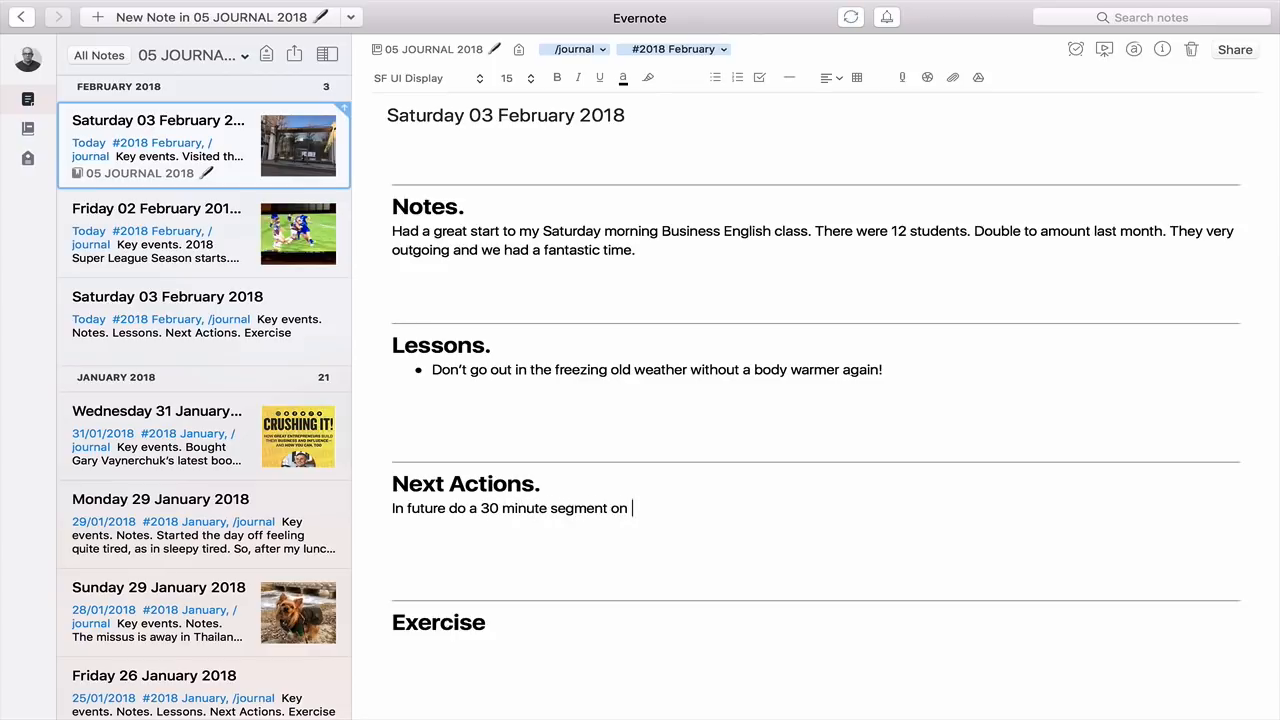
type("cultural differences")
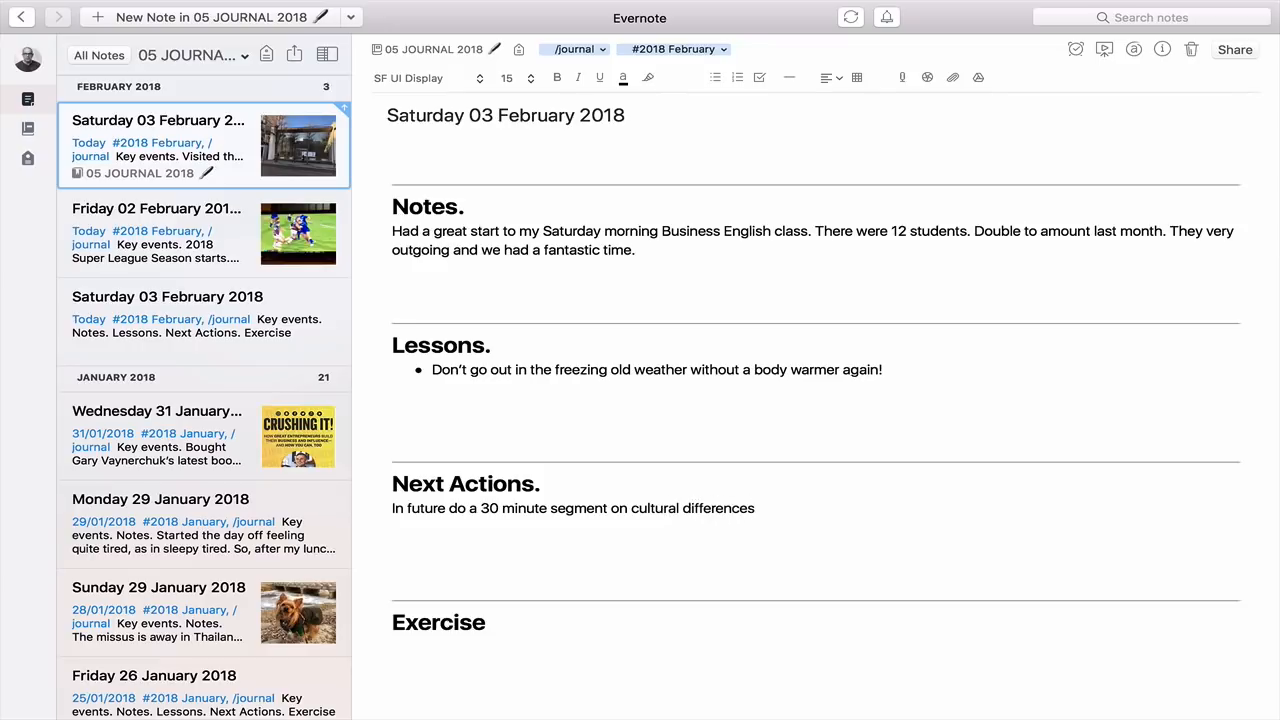
key("Return")
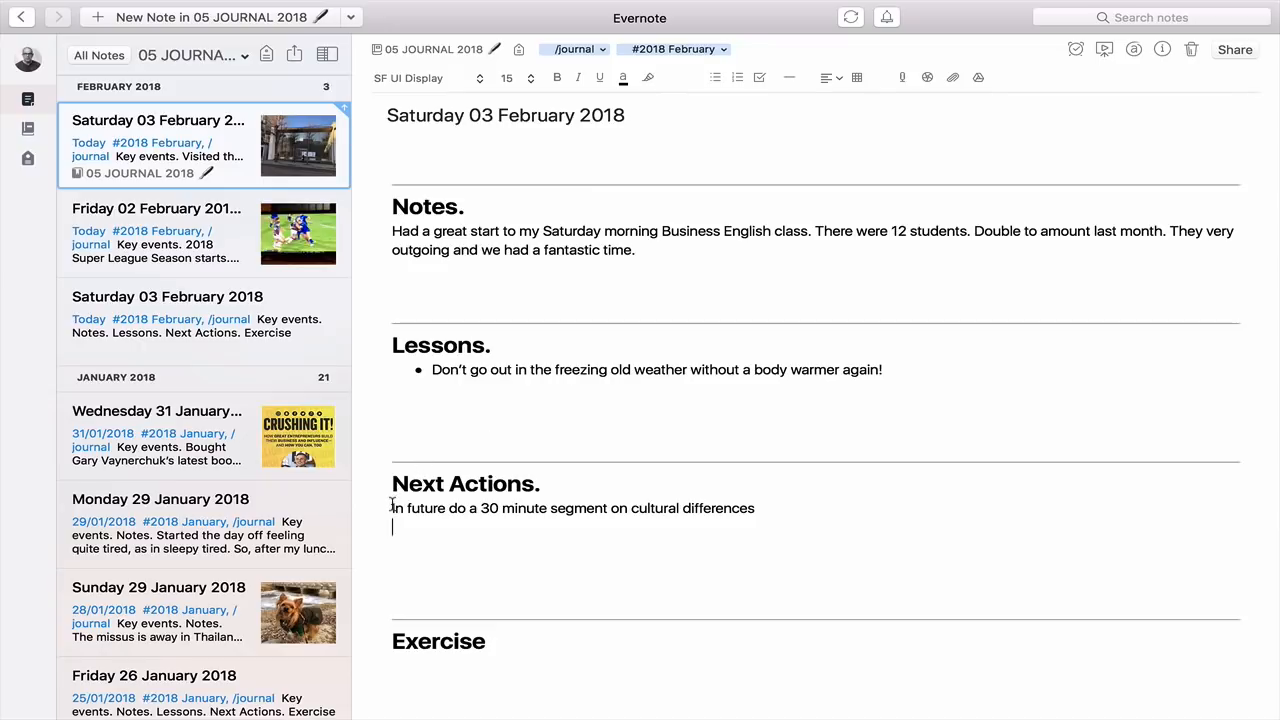
left_click_drag(391, 505, 766, 503)
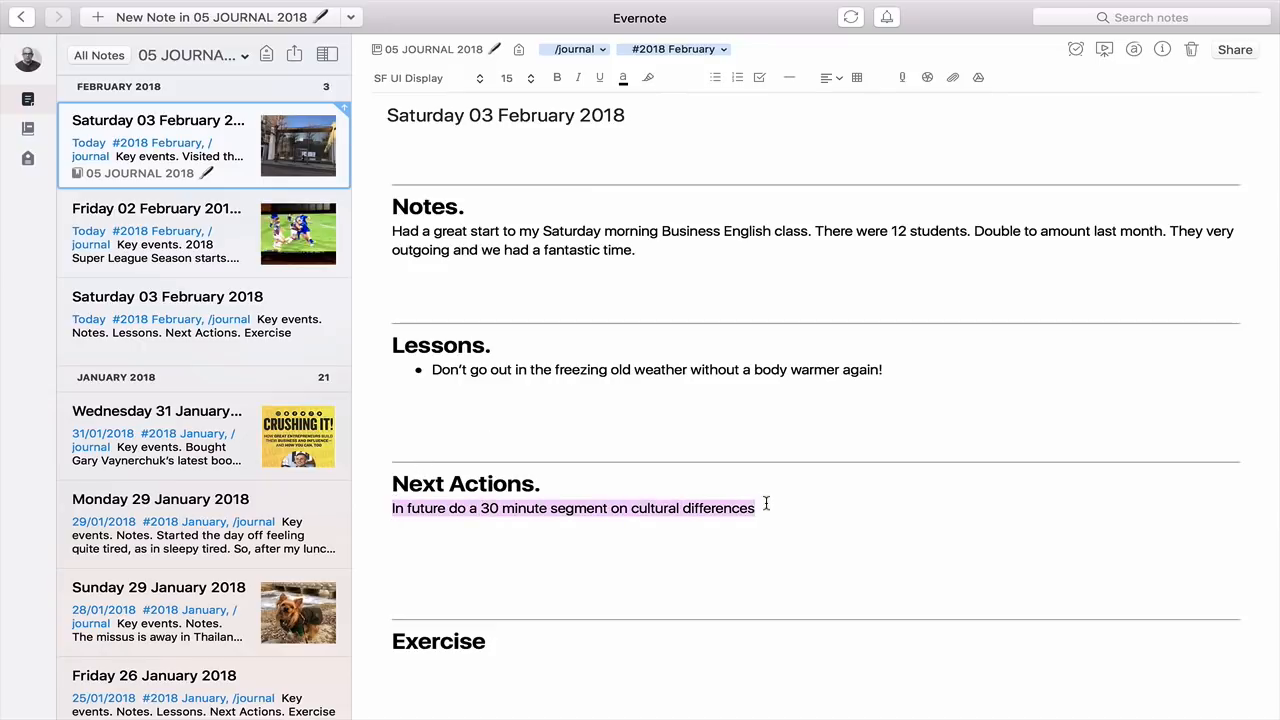
left_click(665, 539)
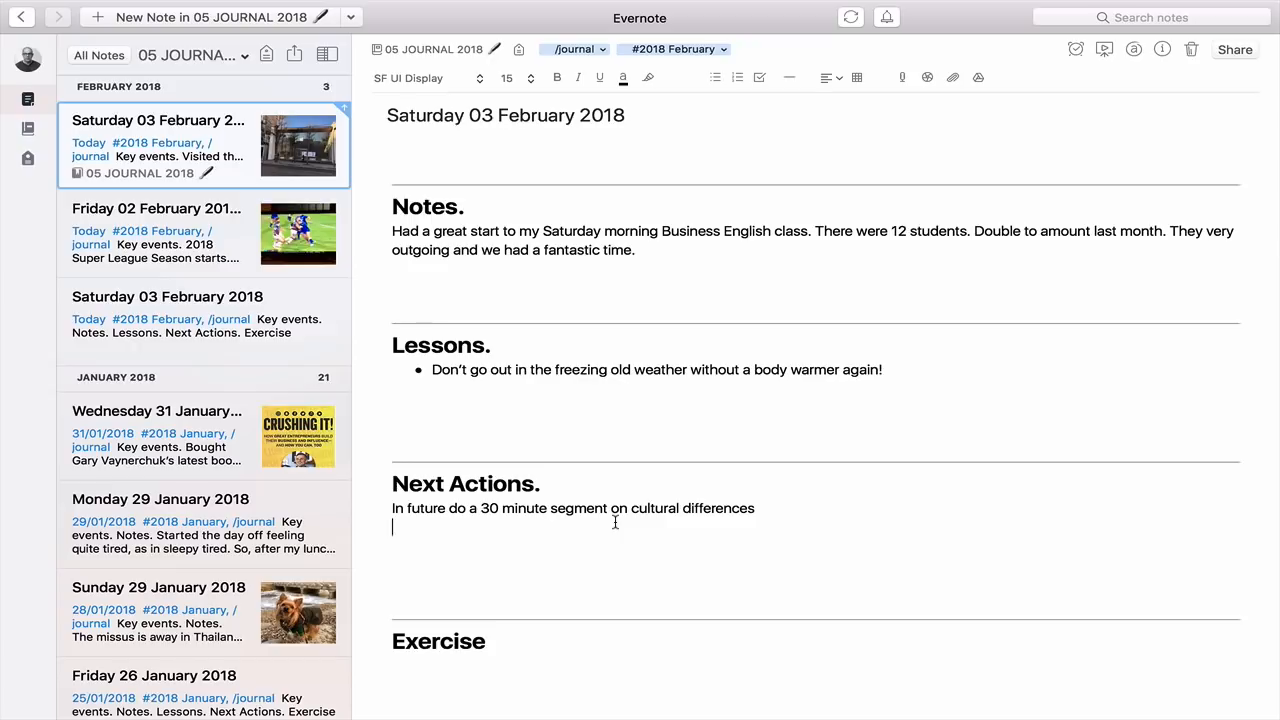
scroll(615, 522, "down", 3)
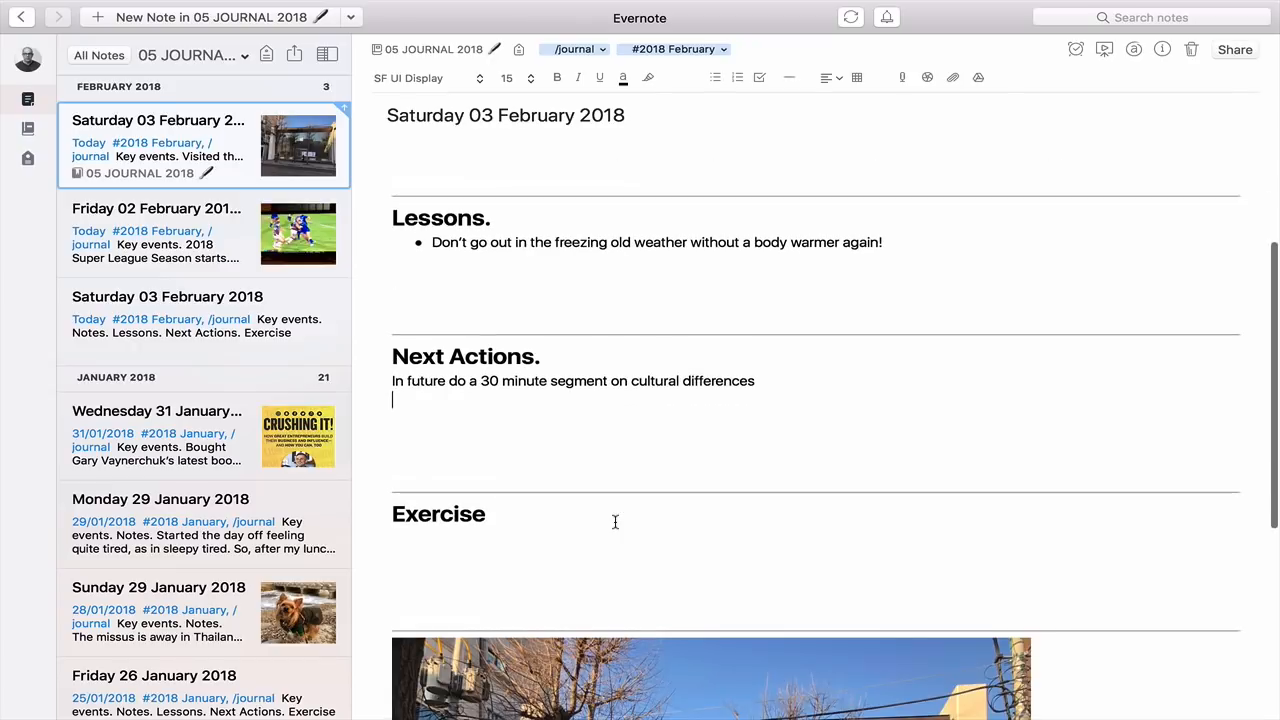
scroll(615, 522, "up", 1)
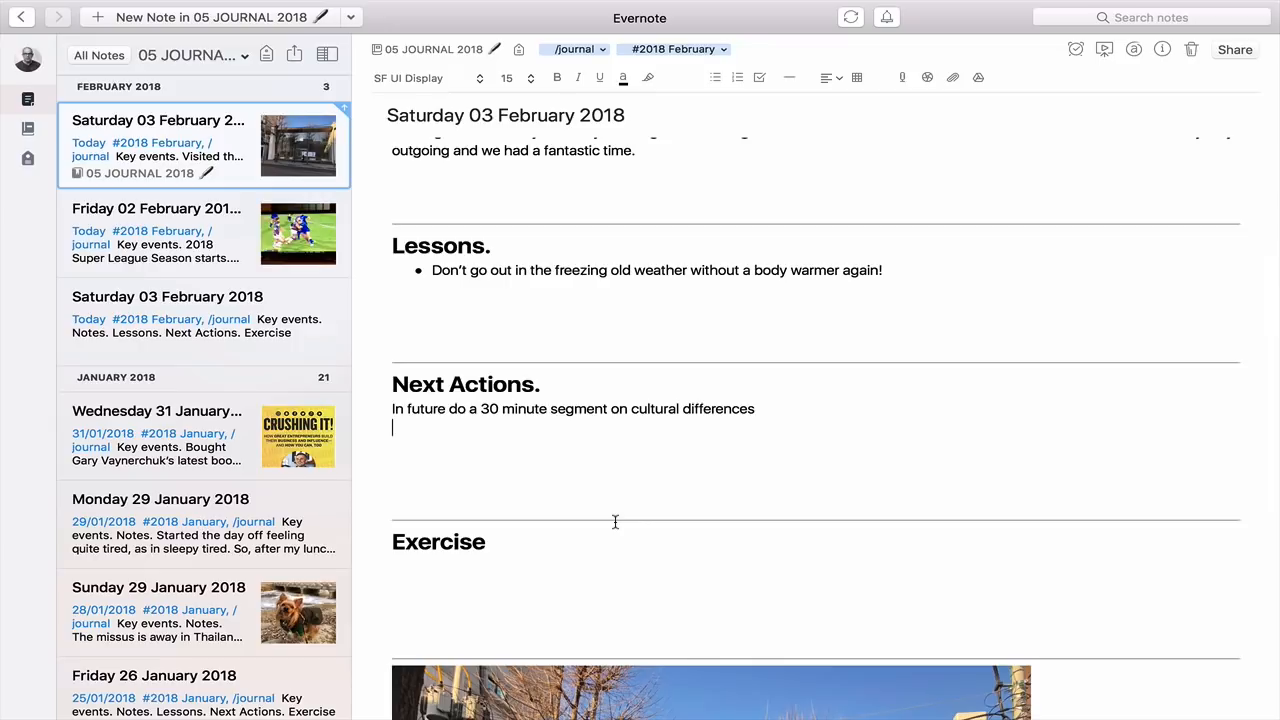
- Add the bullet "Ran 6 KM today. Felt good, the weather cold but refreshing." under the Exercise heading
left_click(503, 570)
left_click(718, 78)
type("Ran 6 km")
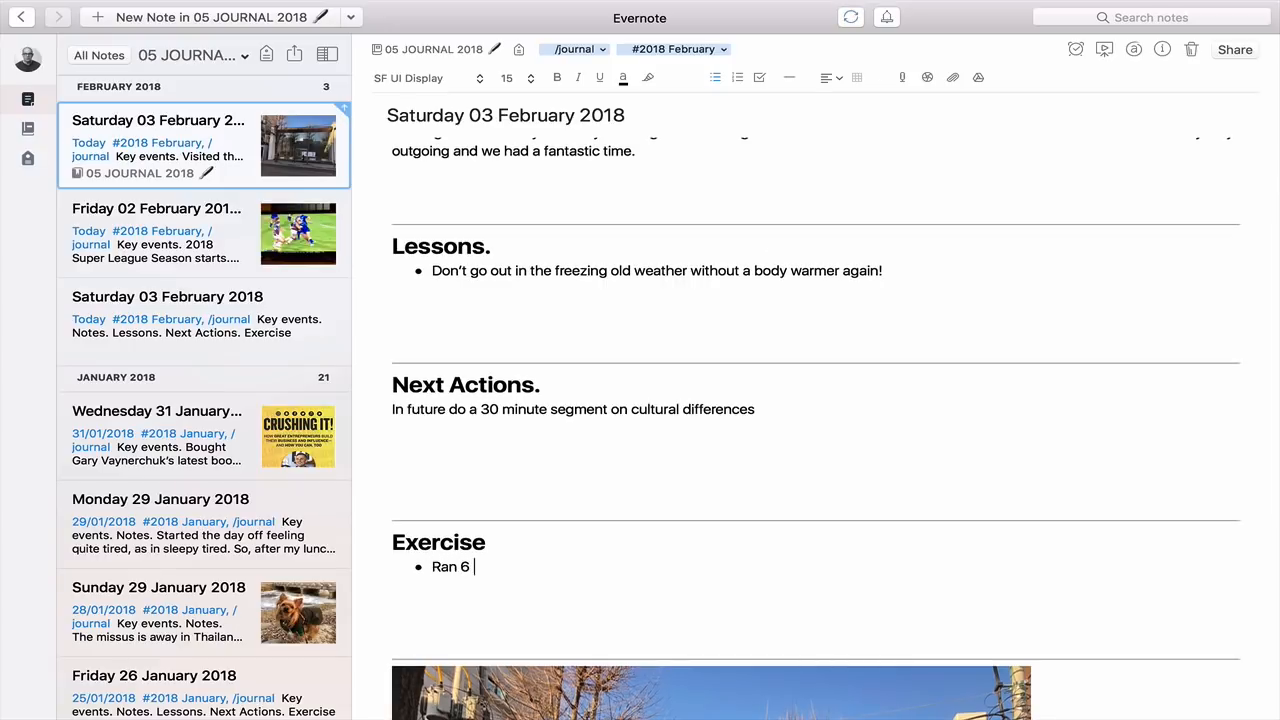
key("BackSpace")
key("BackSpace")
type("KM today. Felt good, the wea")
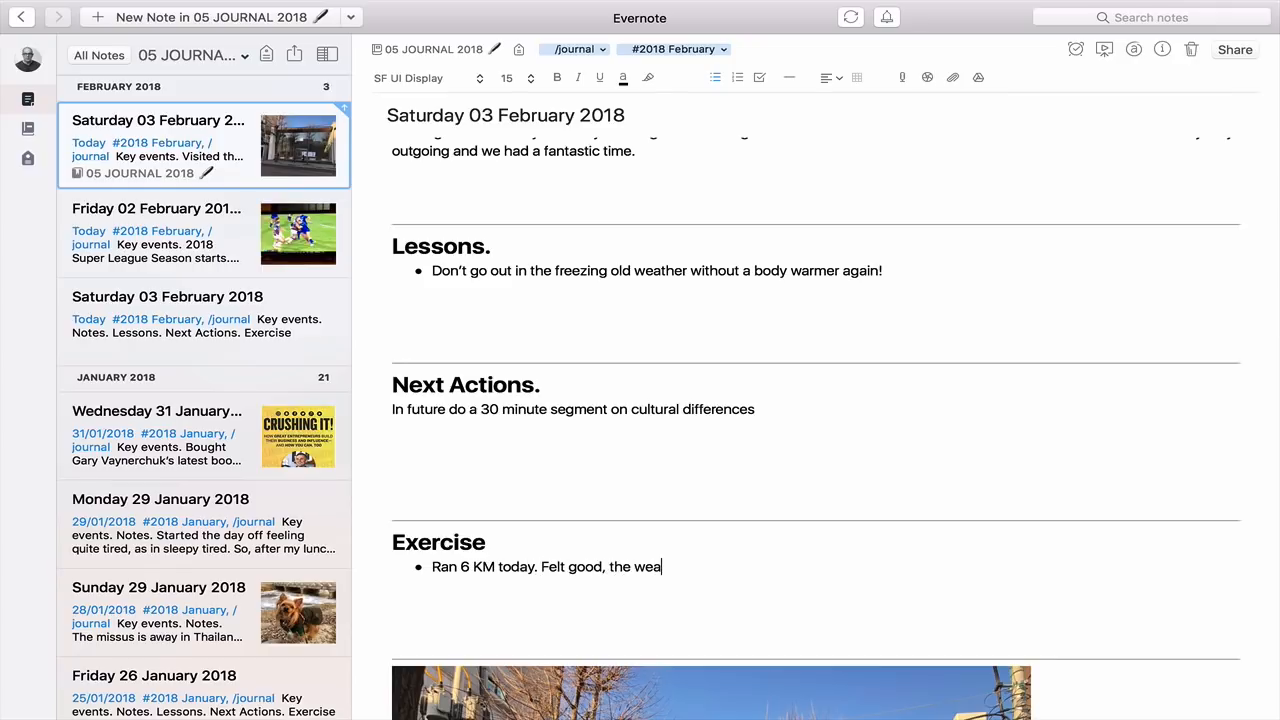
type("ther cold but refreshing,")
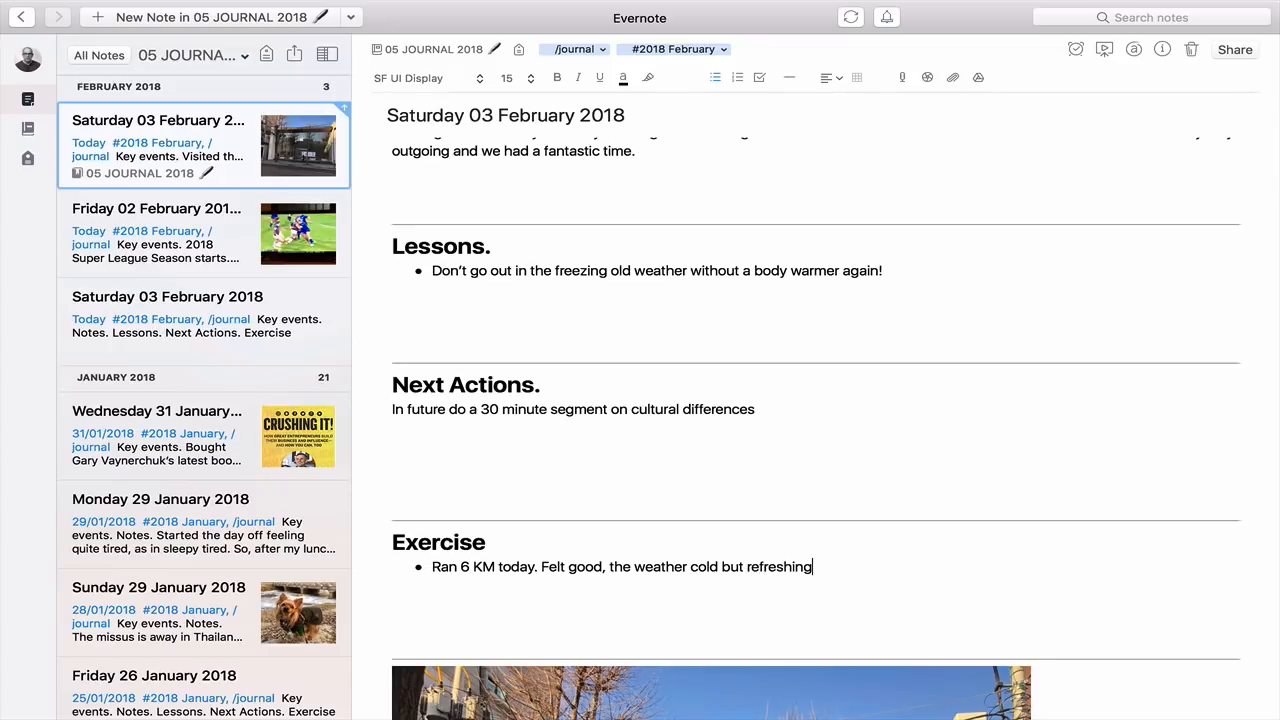
key("BackSpace")
type(".")
- Delete the blank duplicate Saturday 03 February 2018 note and reopen the filled-in note of the same date
left_click(213, 316)
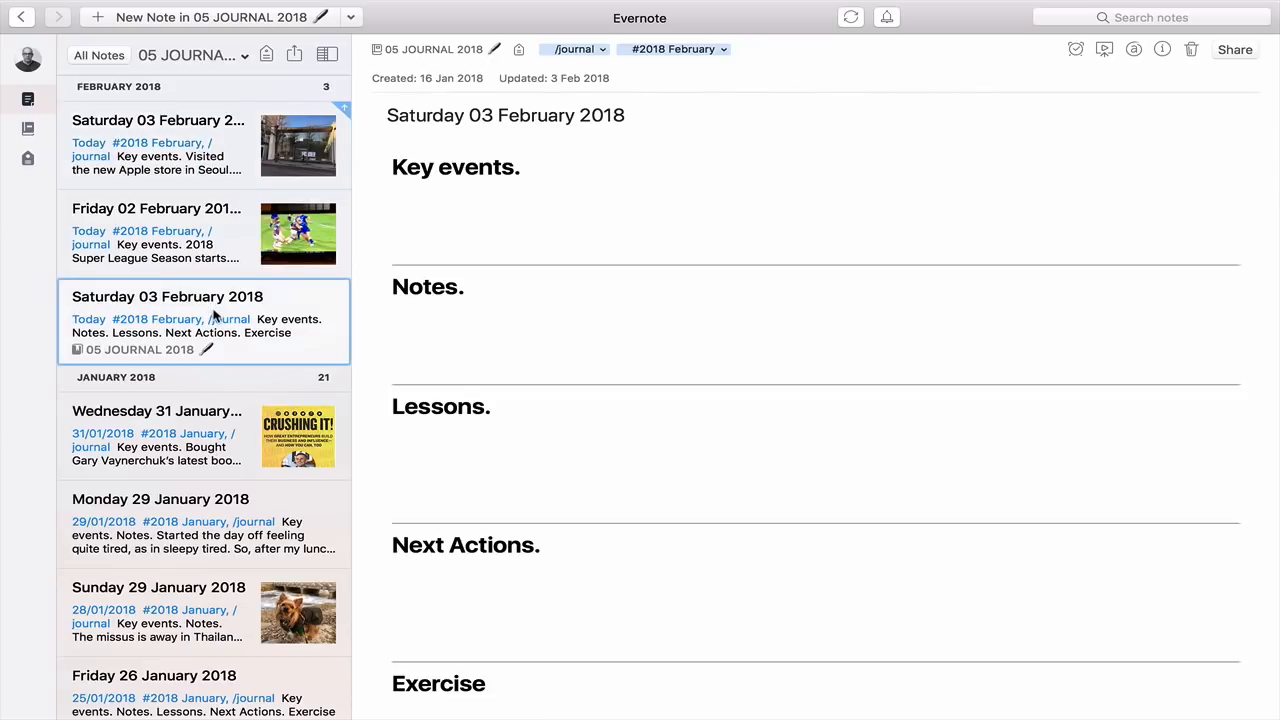
key("Delete")
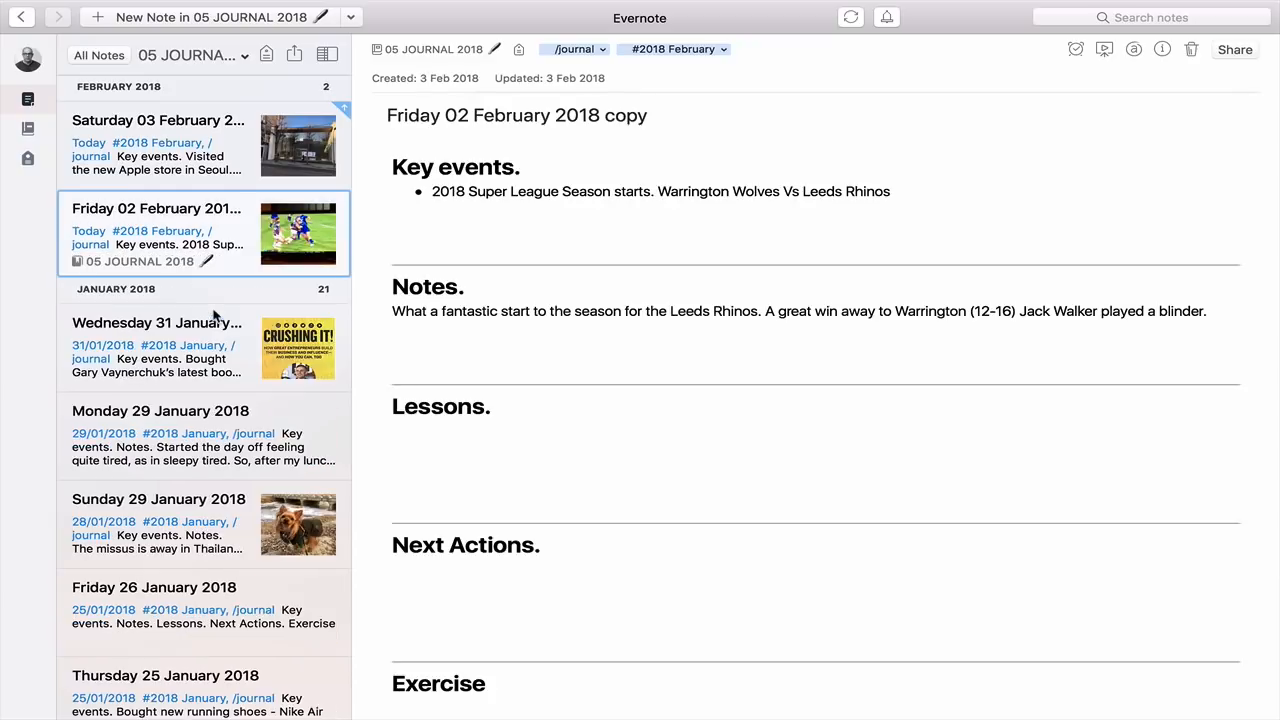
left_click(168, 368)
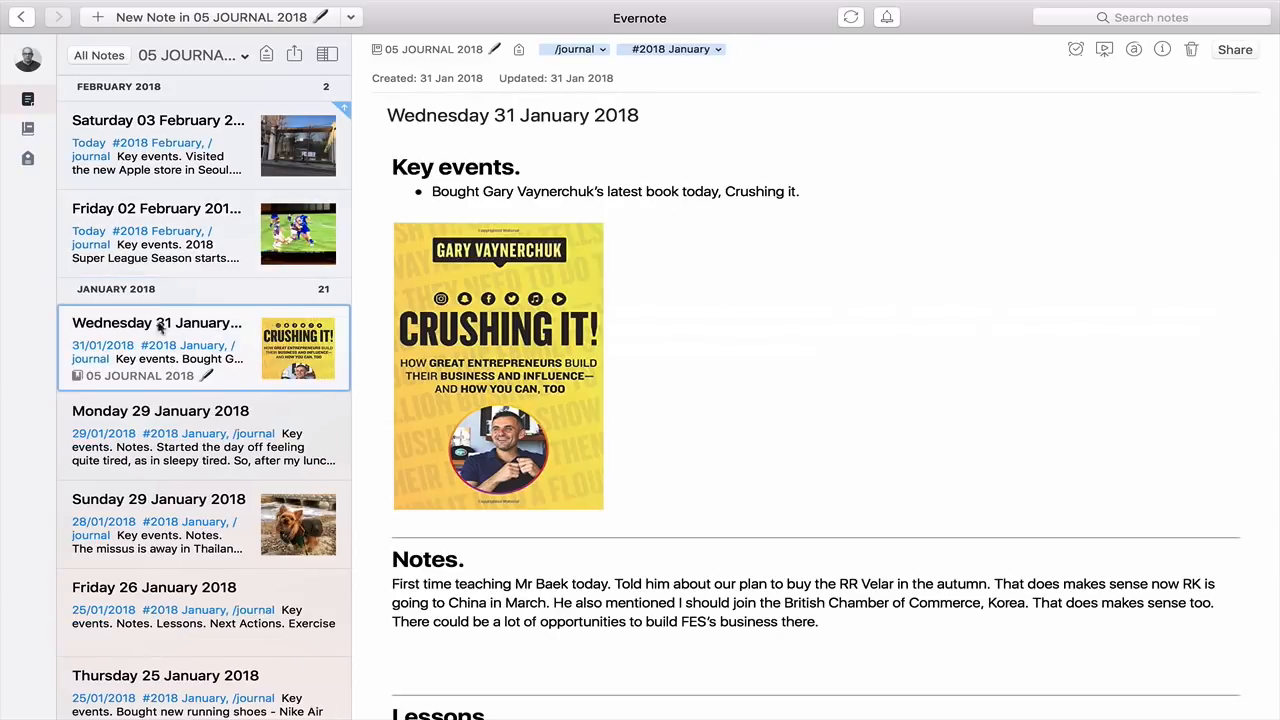
left_click(140, 231)
left_click(148, 173)
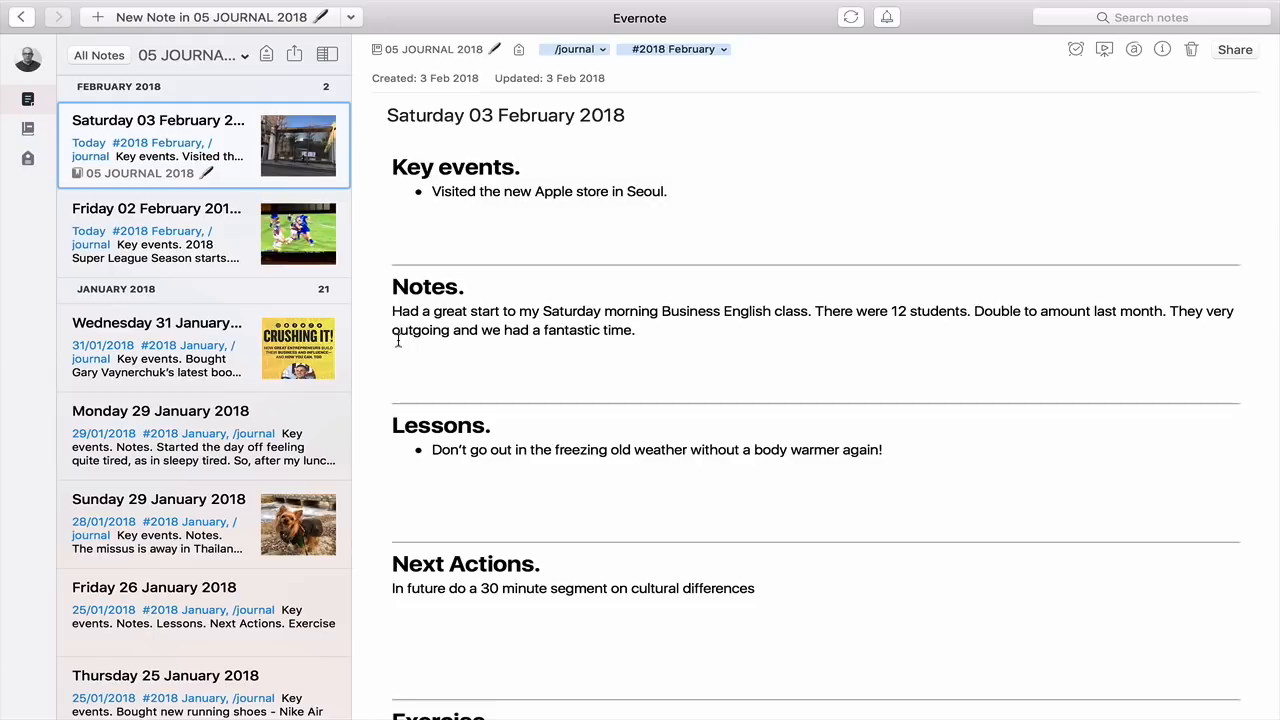
- Switch to the notes tagged /templates
key("super+j")
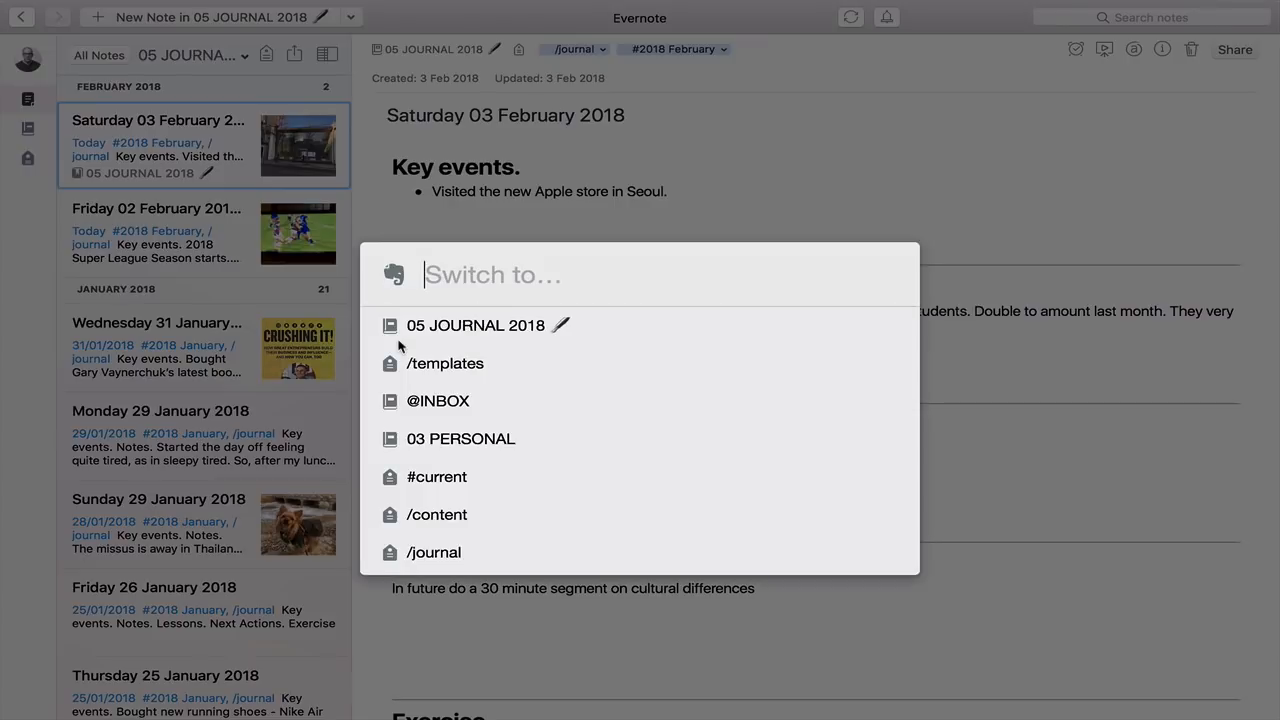
type("te")
key("Return")
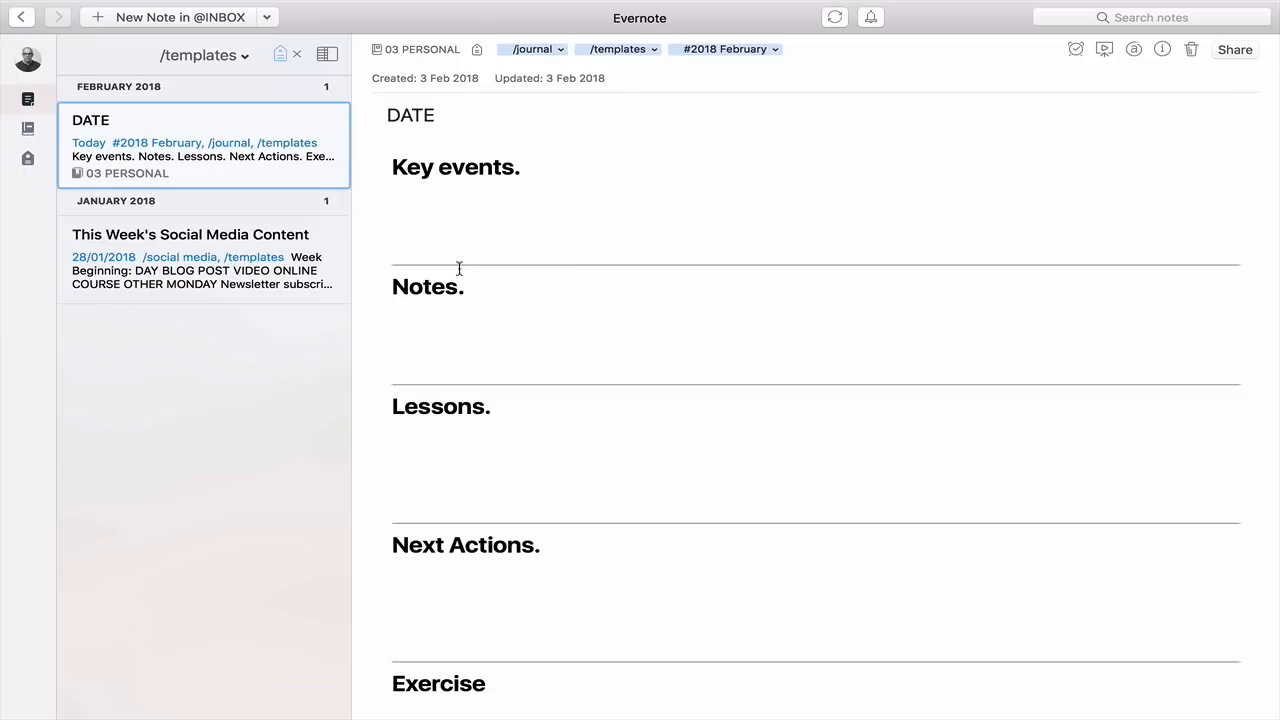
double_click(431, 118)
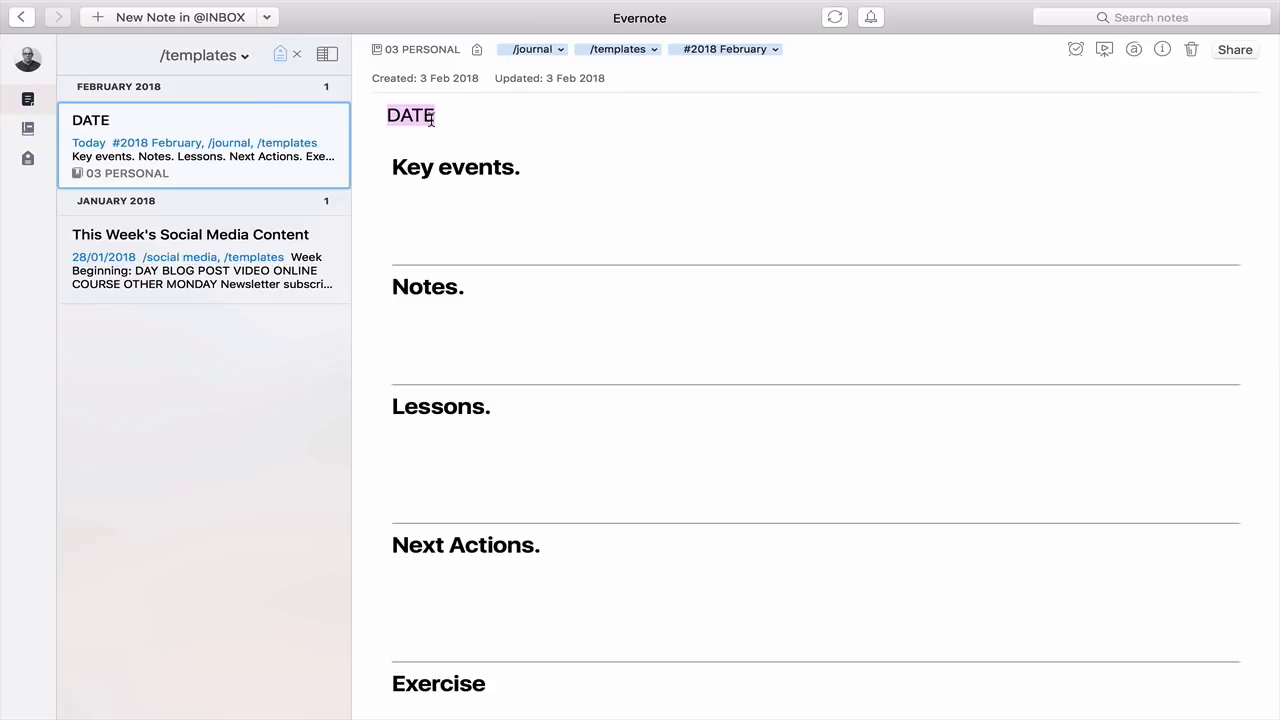
type("Sunday 04 February 2018")
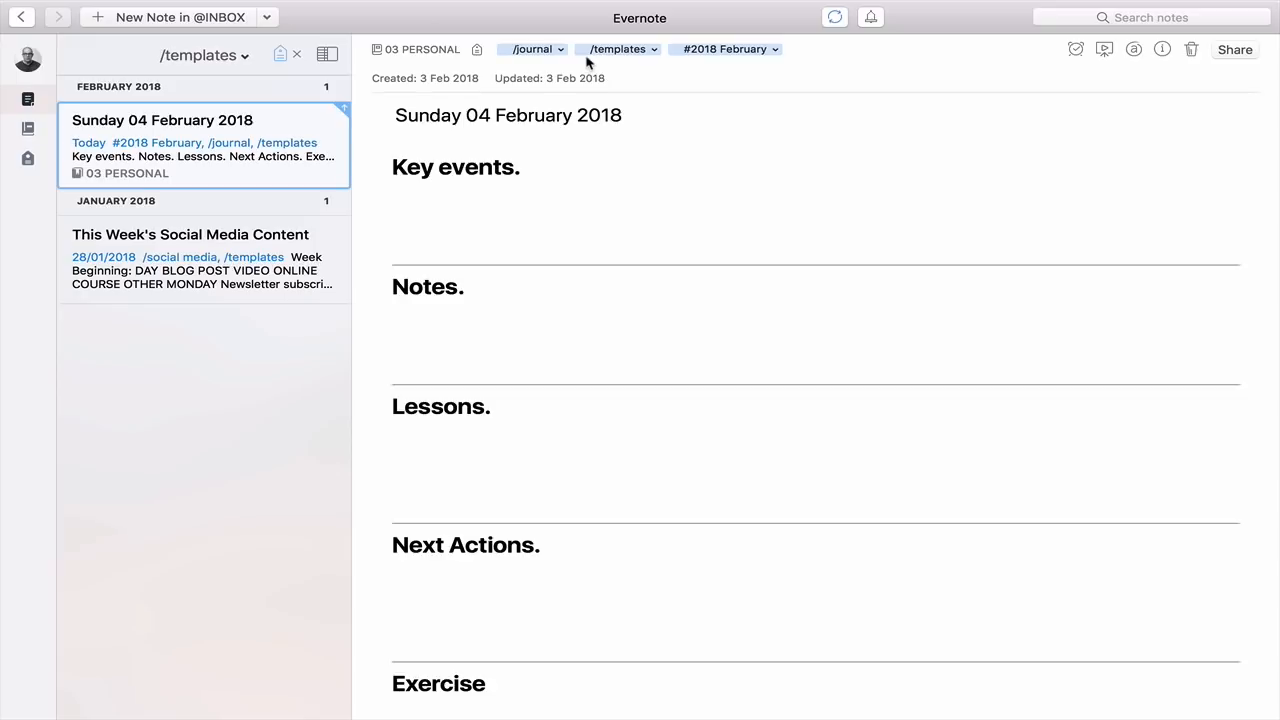
key("super+BackSpace")
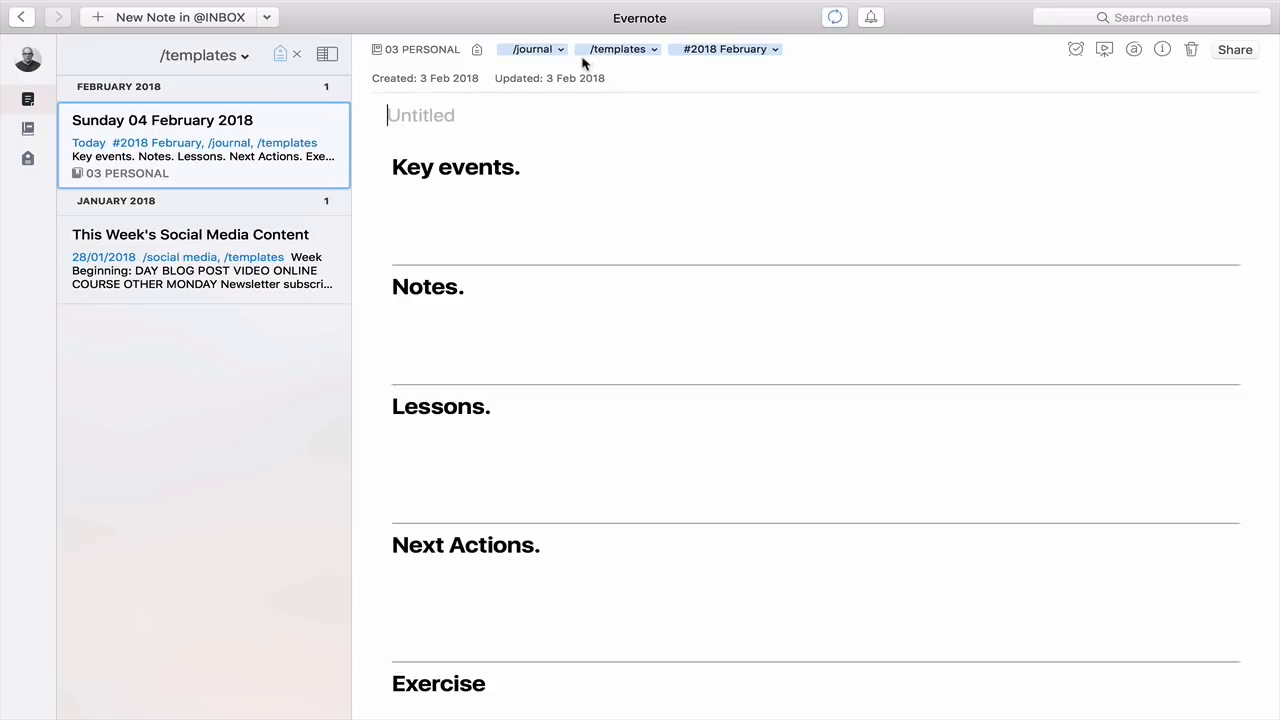
type("DATE")
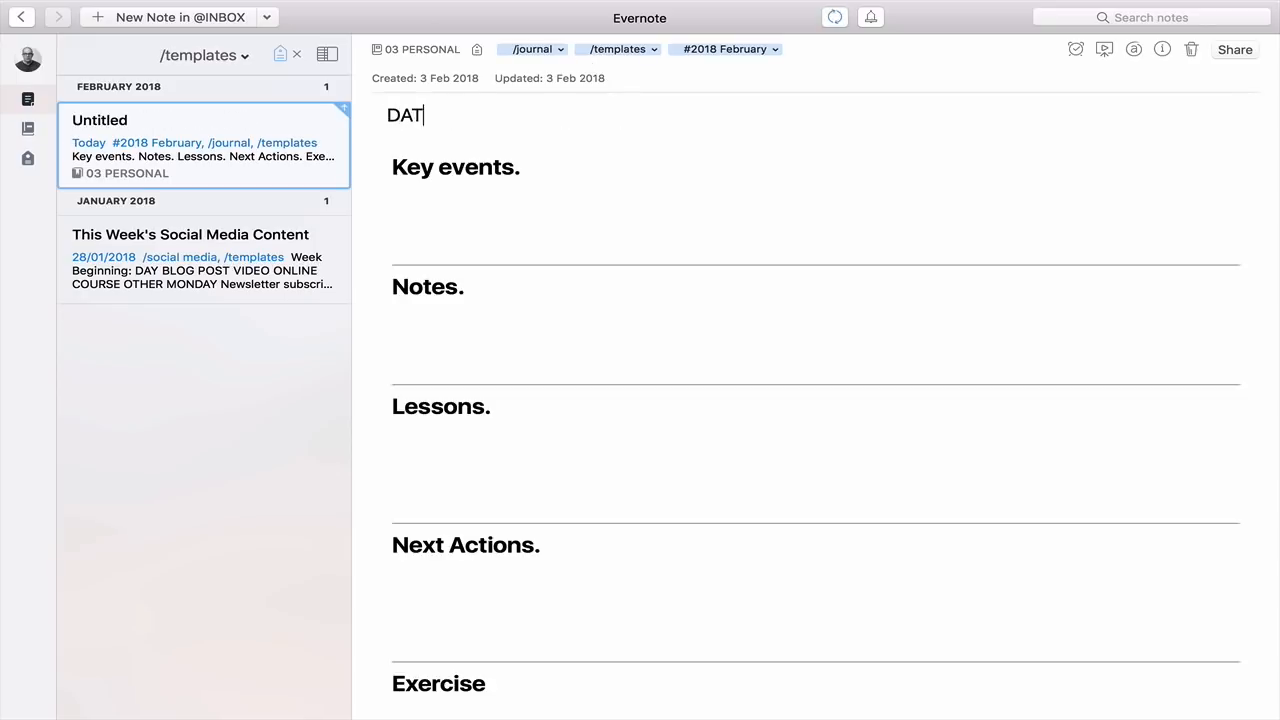
- Duplicate the DATE journal template within its notebook and title the copy "Sunday 04 February 2018"
right_click(228, 146)
left_click(298, 461)
triple_click(456, 118)
key("BackSpace")
type(",je")
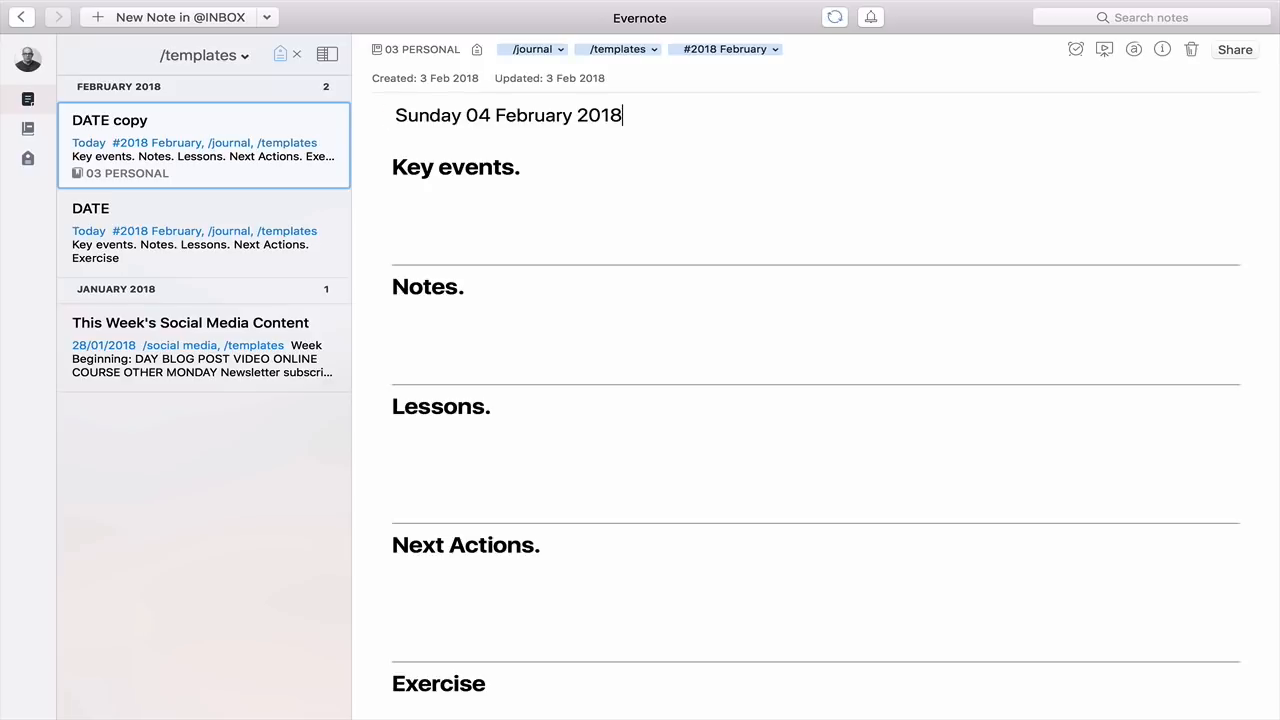
- Enter the tag "#2018 February" on the Sunday 04 February 2018 note
left_click(570, 50)
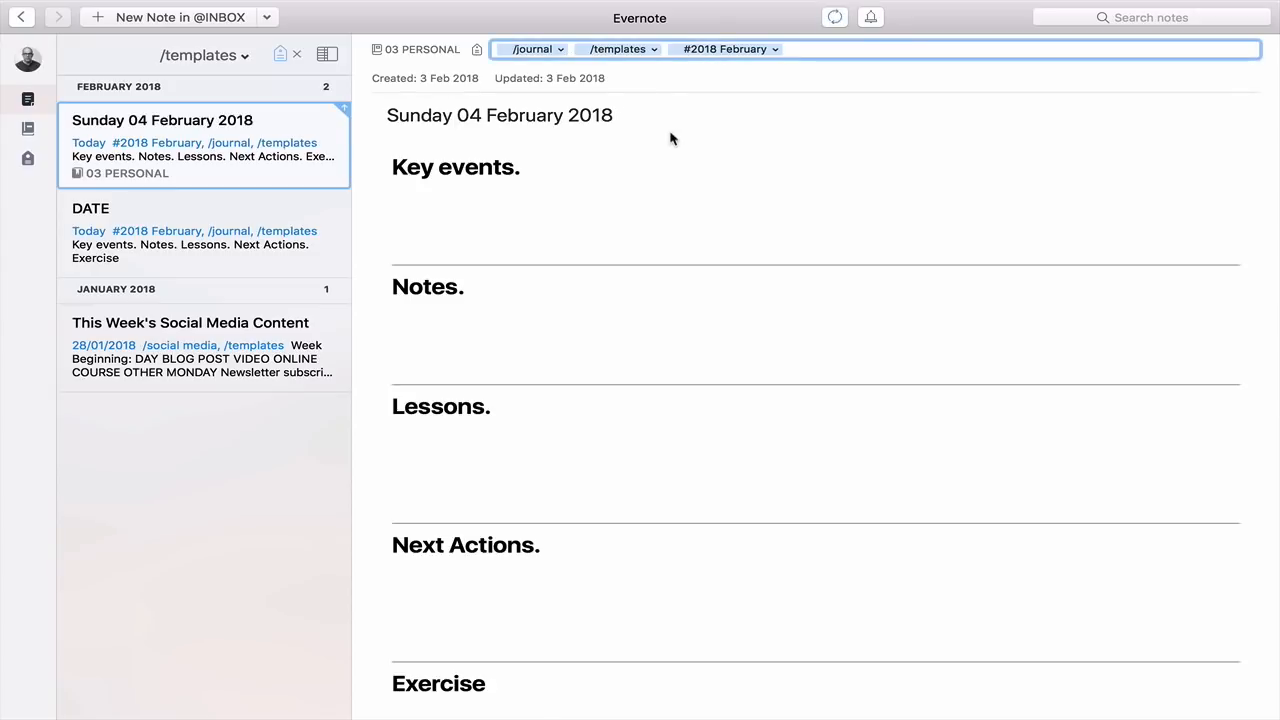
type("#")
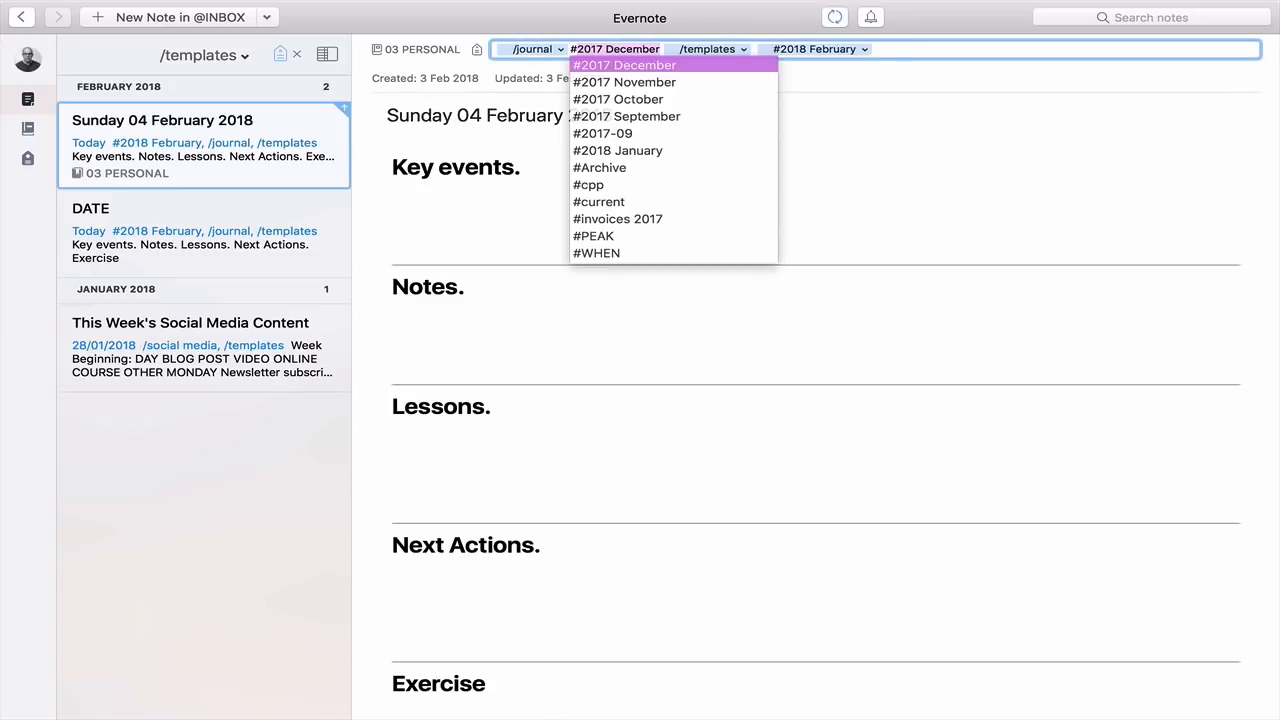
type("2018")
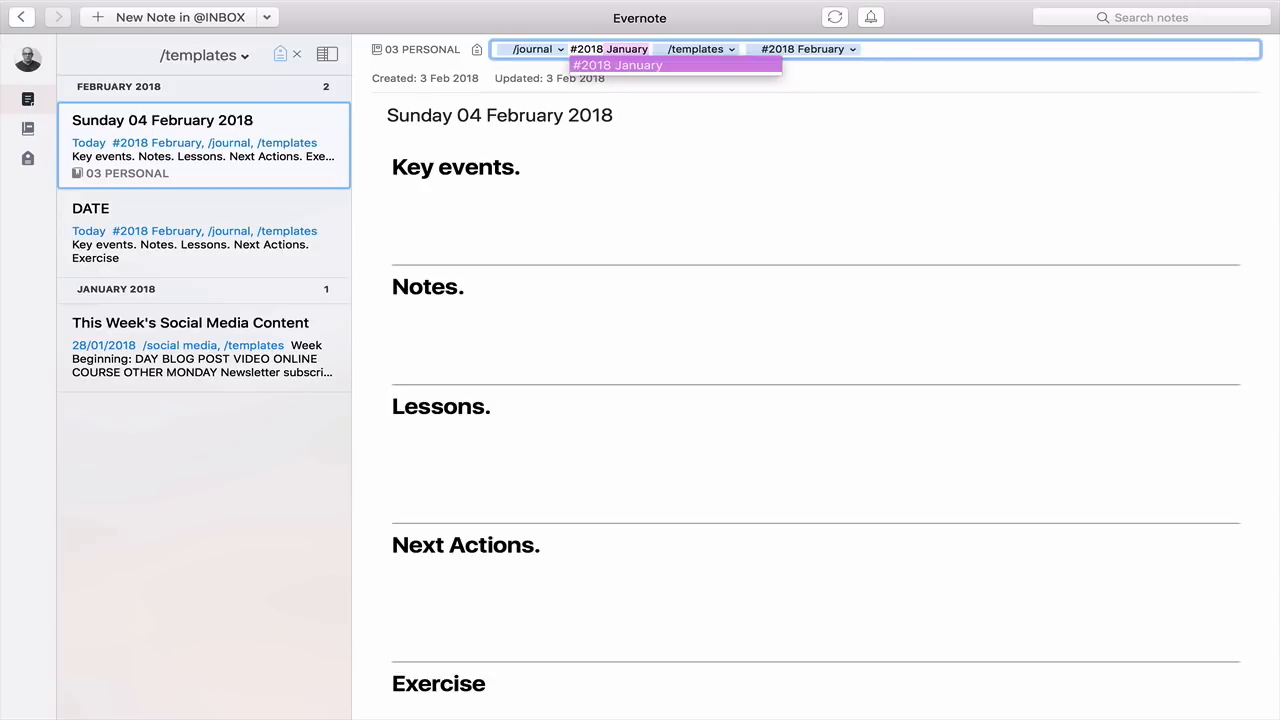
key("BackSpace")
type("February")
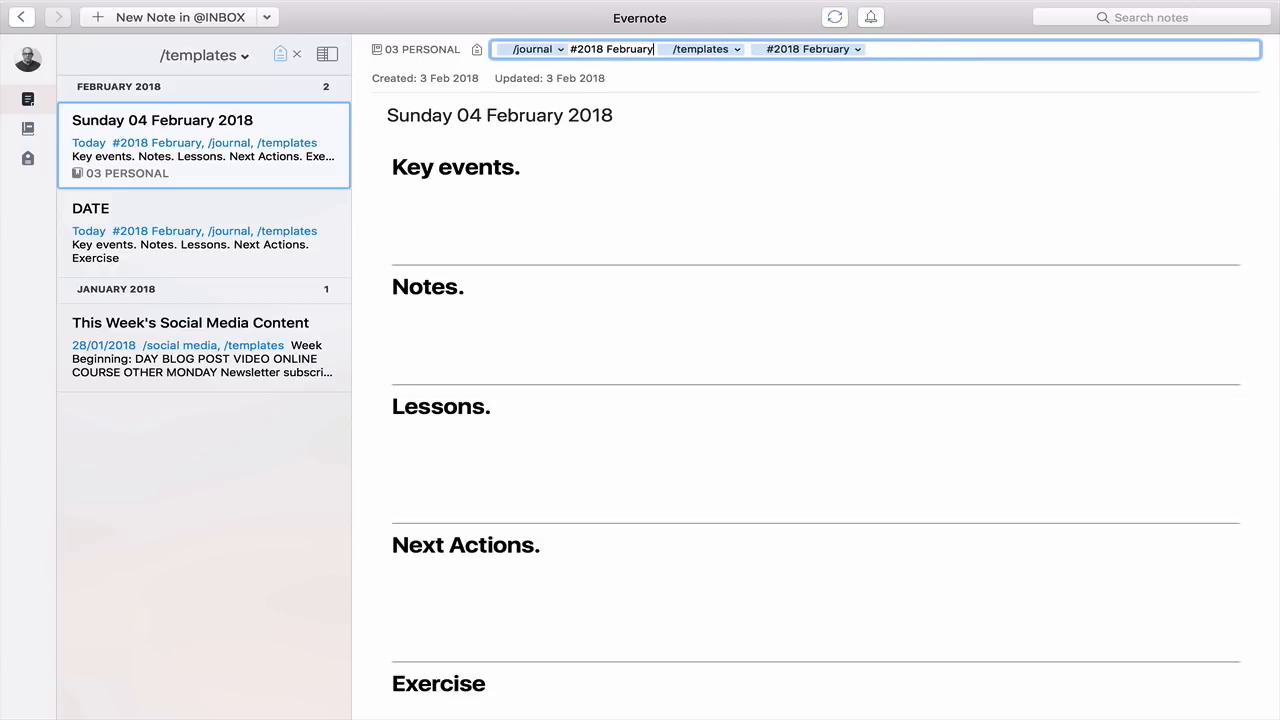
key("Return")
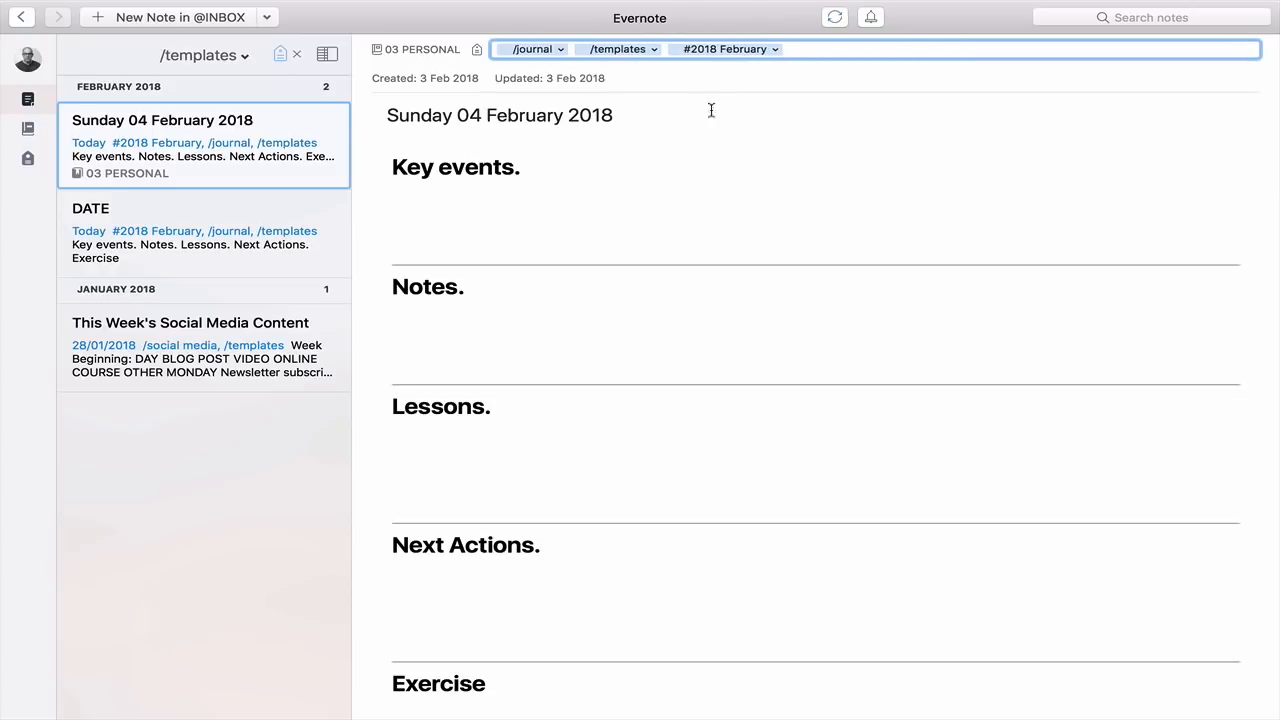
- Move the Sunday 04 February 2018 note to the 05 JOURNAL 2018 notebook and remove its /templates tag
left_click(661, 52)
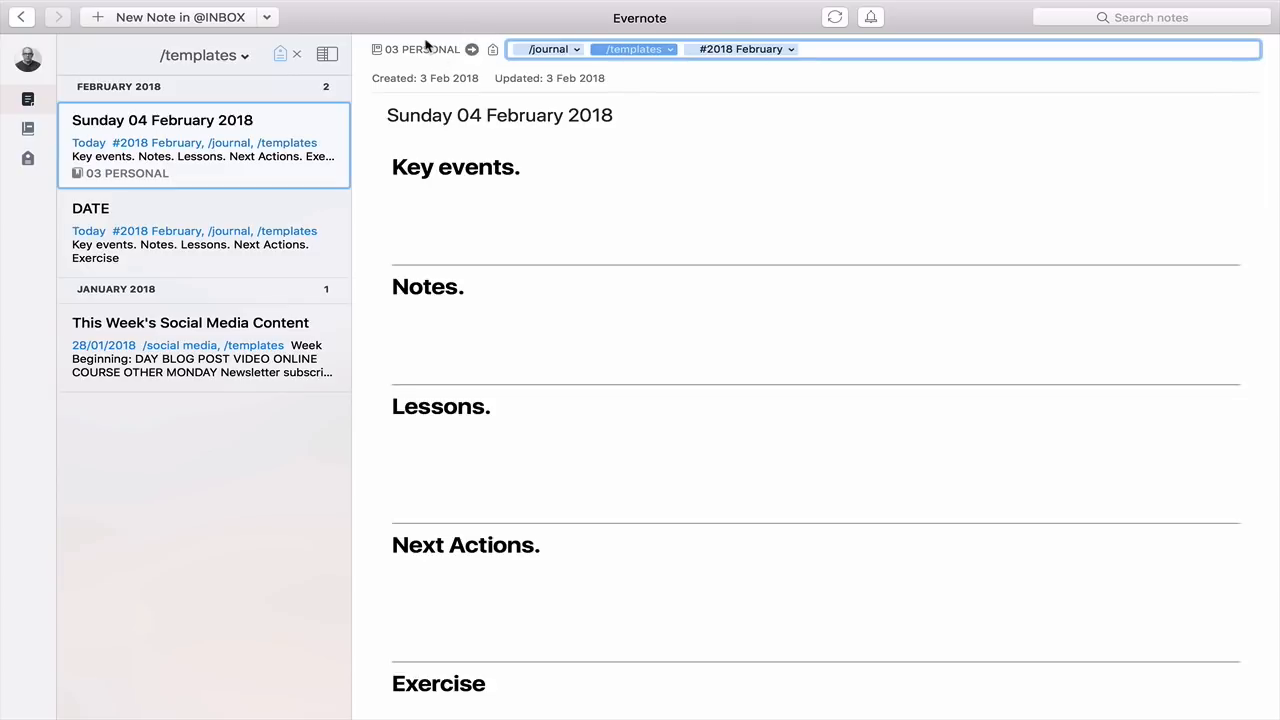
left_click(424, 48)
scroll(586, 468, "down", 1)
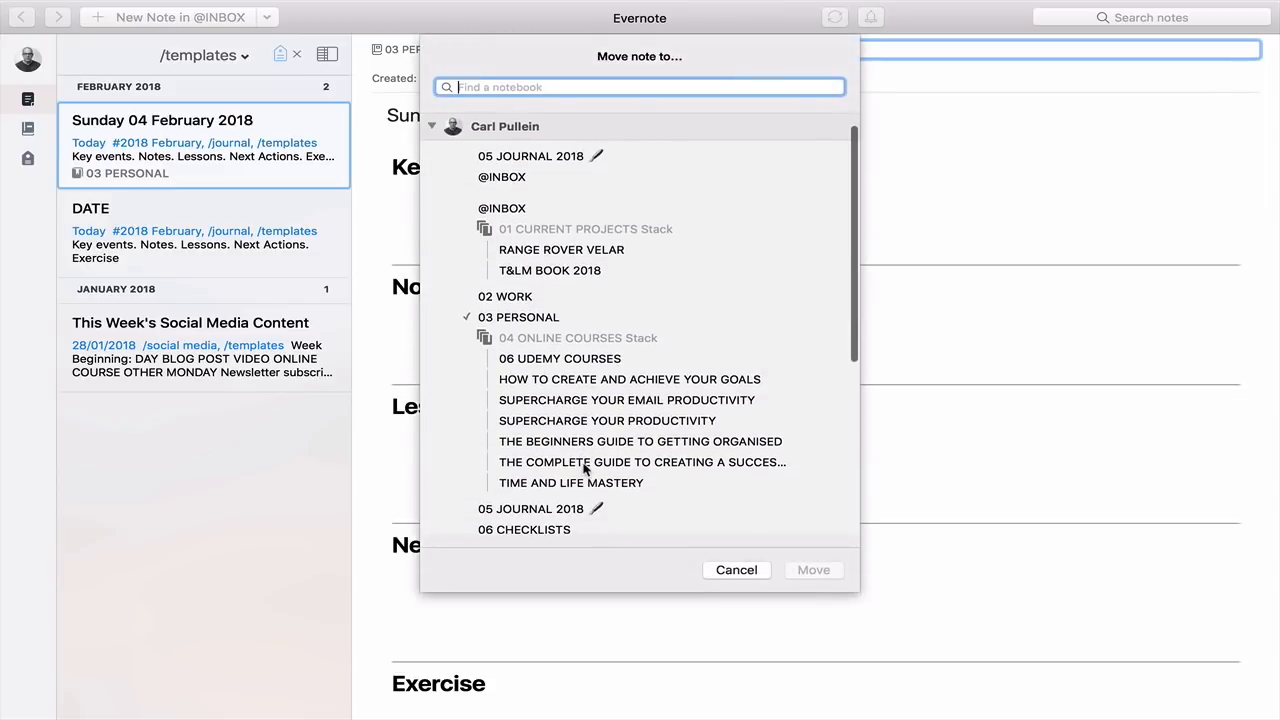
scroll(586, 468, "down", 2)
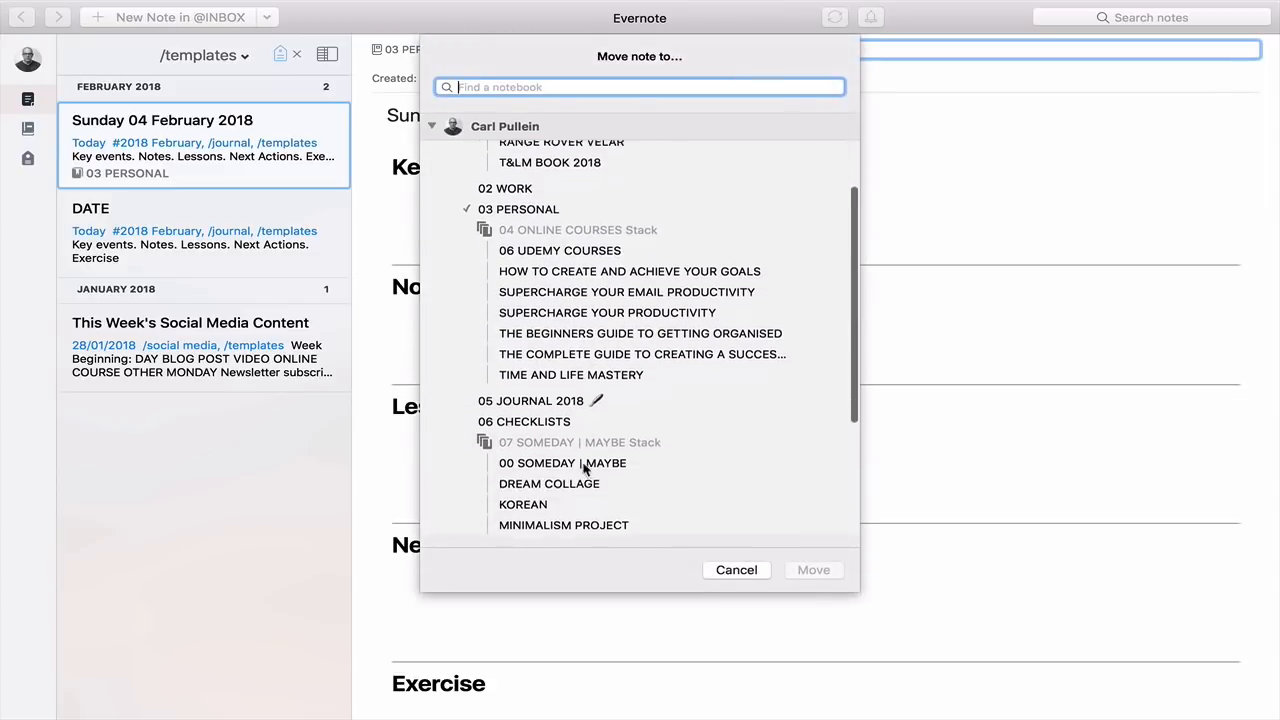
left_click(537, 401)
key("Return")
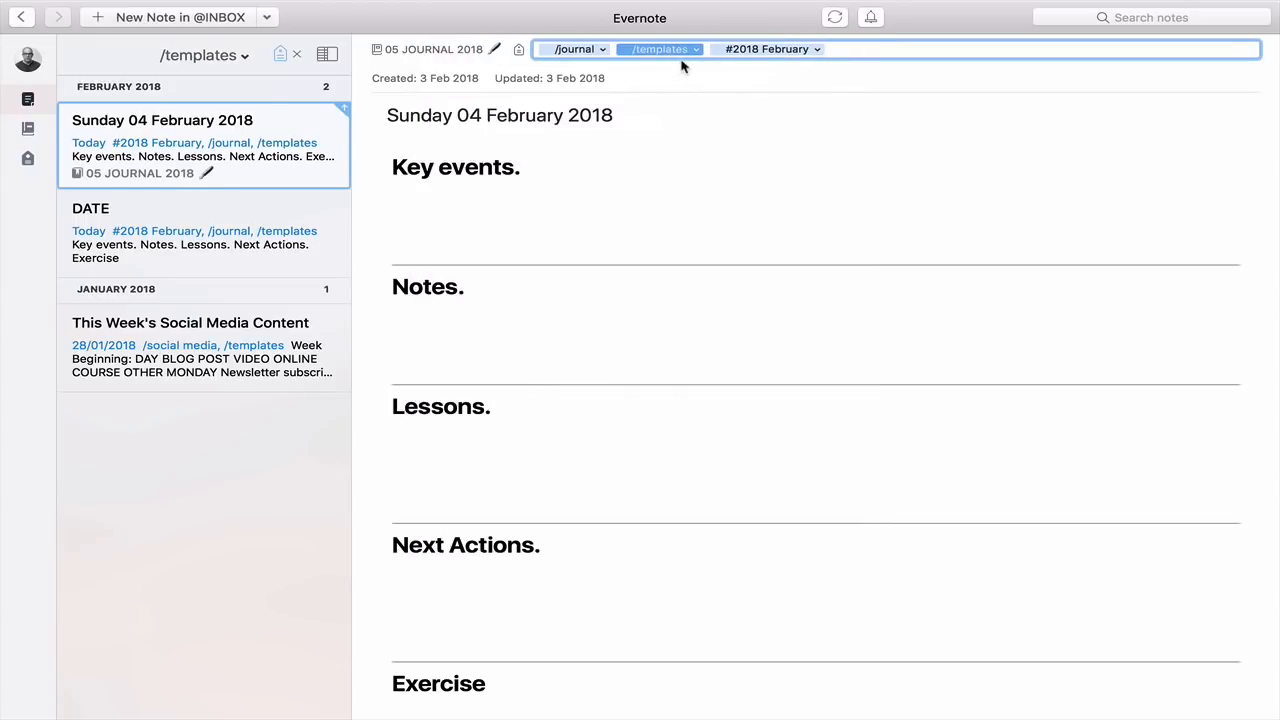
key("BackSpace")
key("Return")
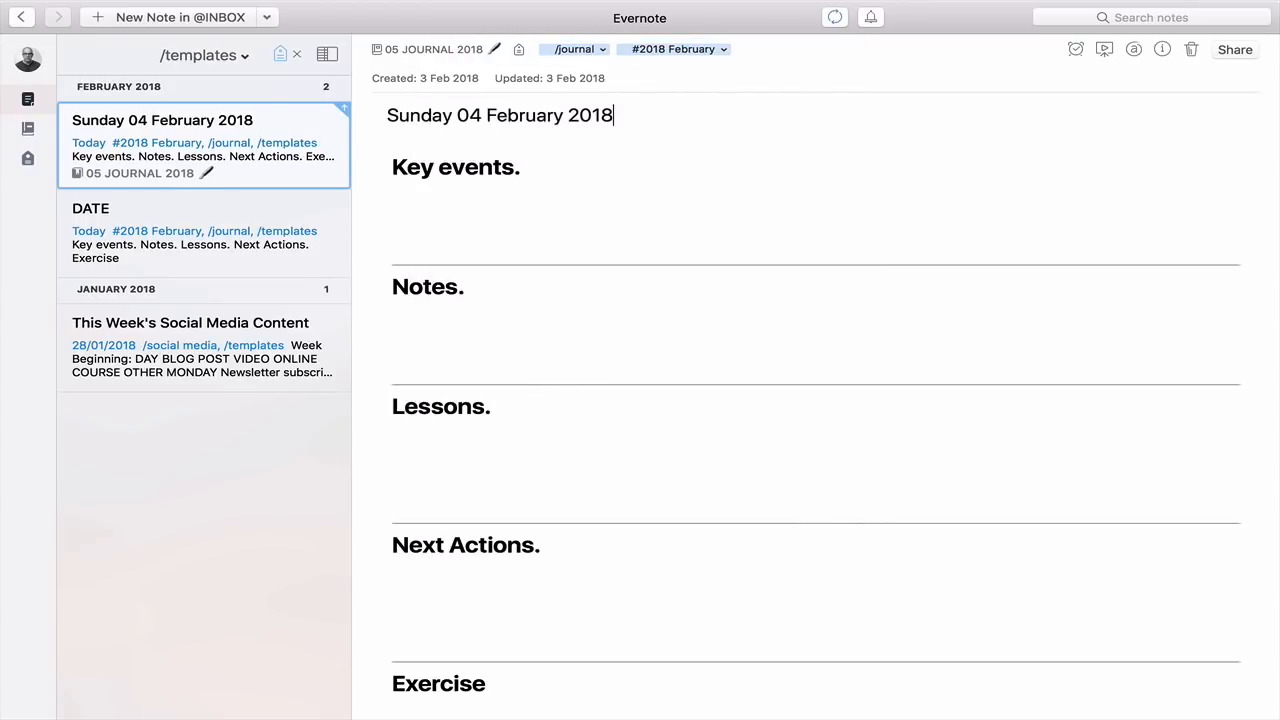
- Open the 05 JOURNAL 2018 notebook and review the Saturday 03 February 2018 note down to its Exercise section and photo
left_click(28, 128)
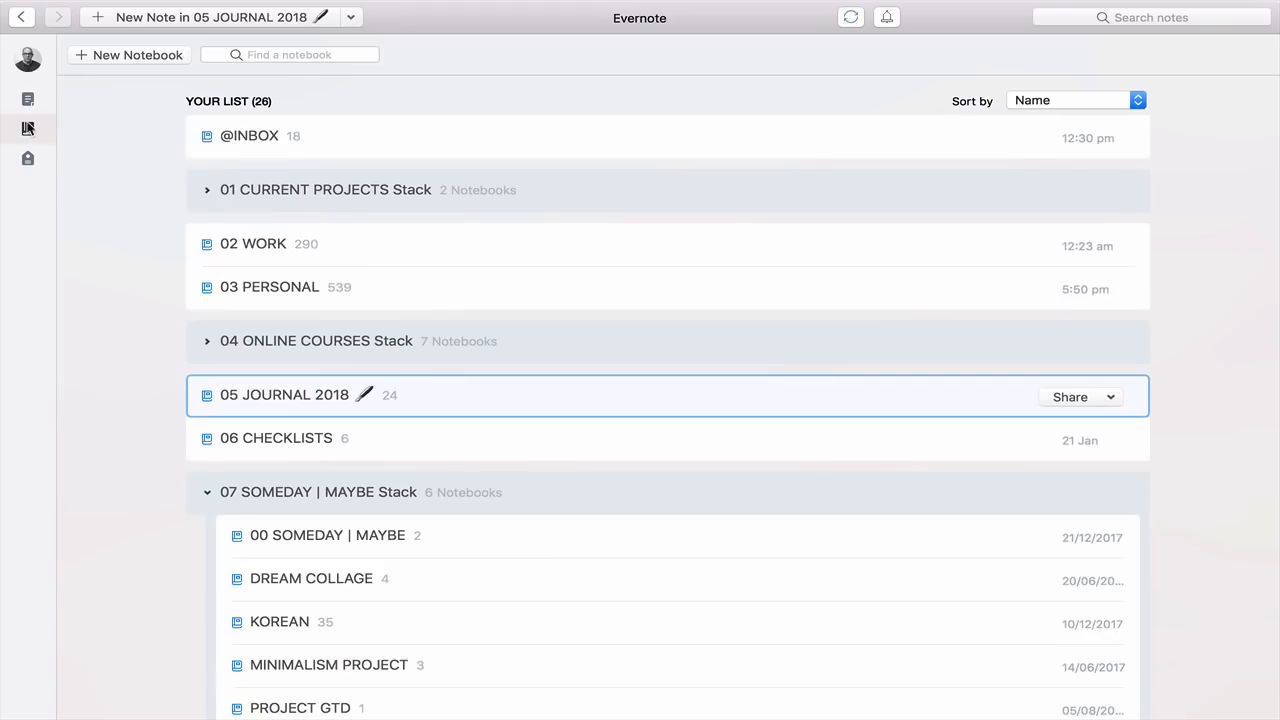
left_click(252, 393)
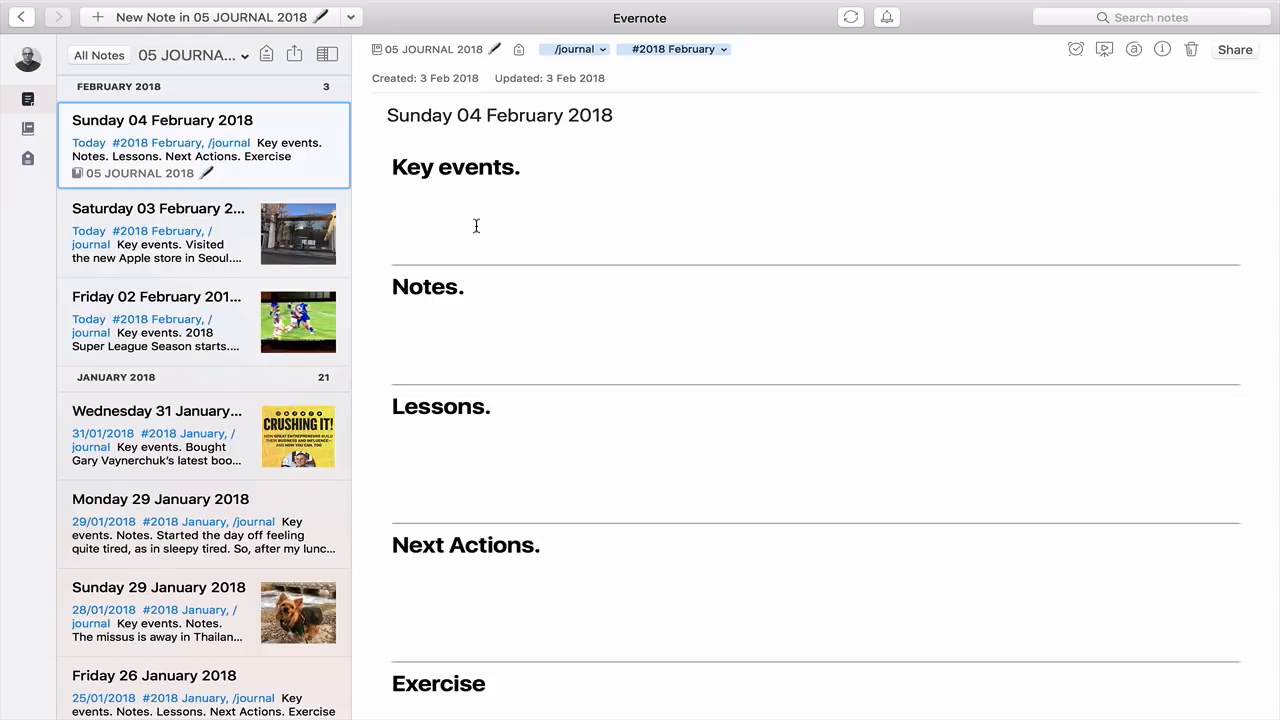
left_click(231, 228)
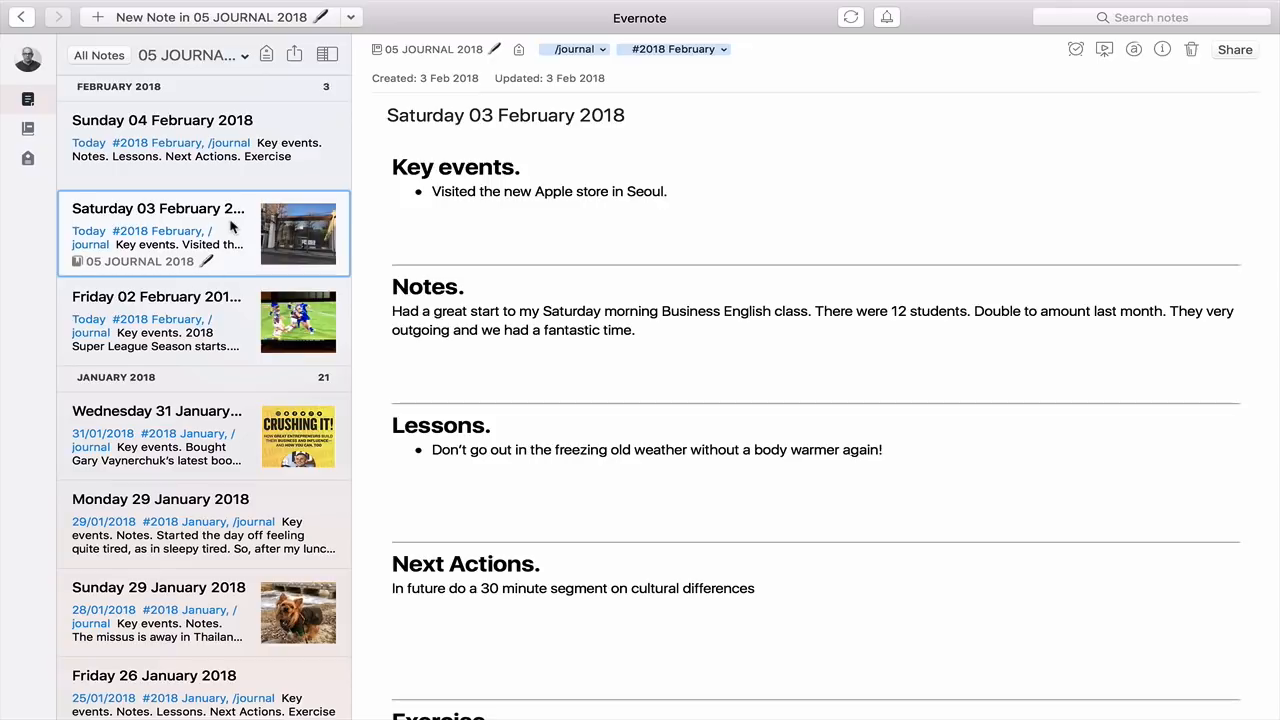
scroll(230, 228, "down", 3)
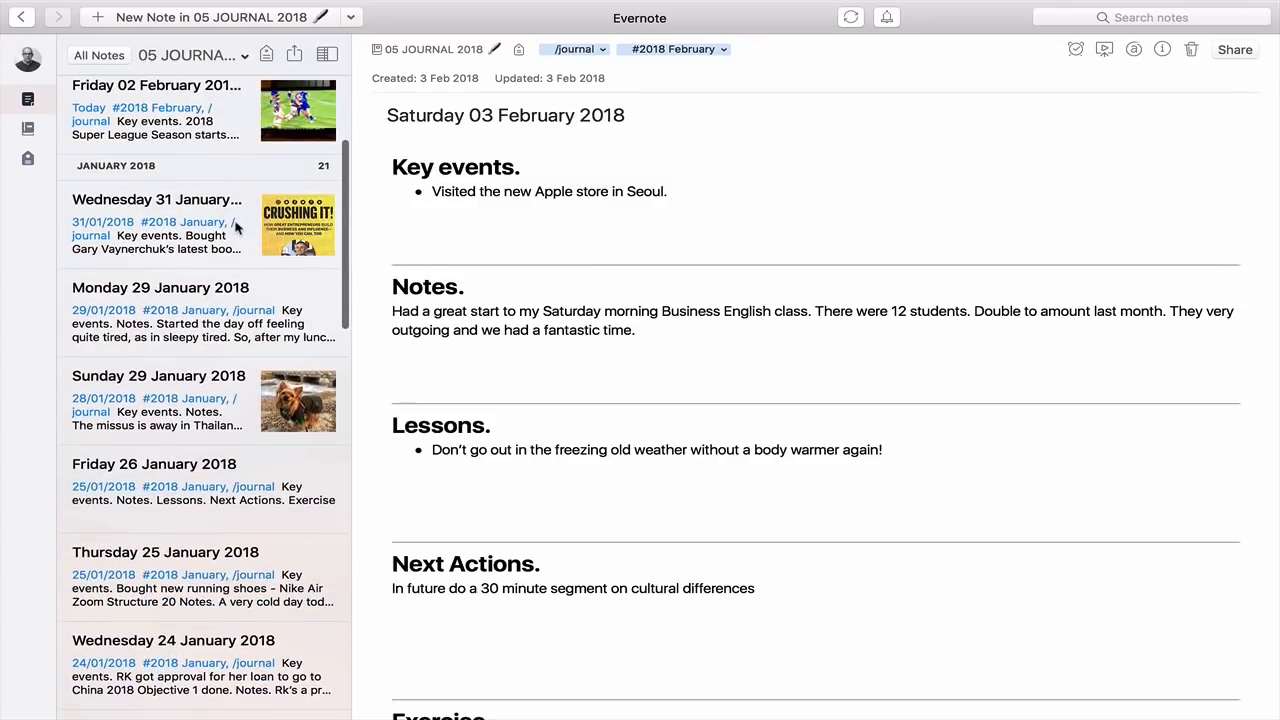
scroll(518, 318, "down", 5)
scroll(518, 318, "down", 3)
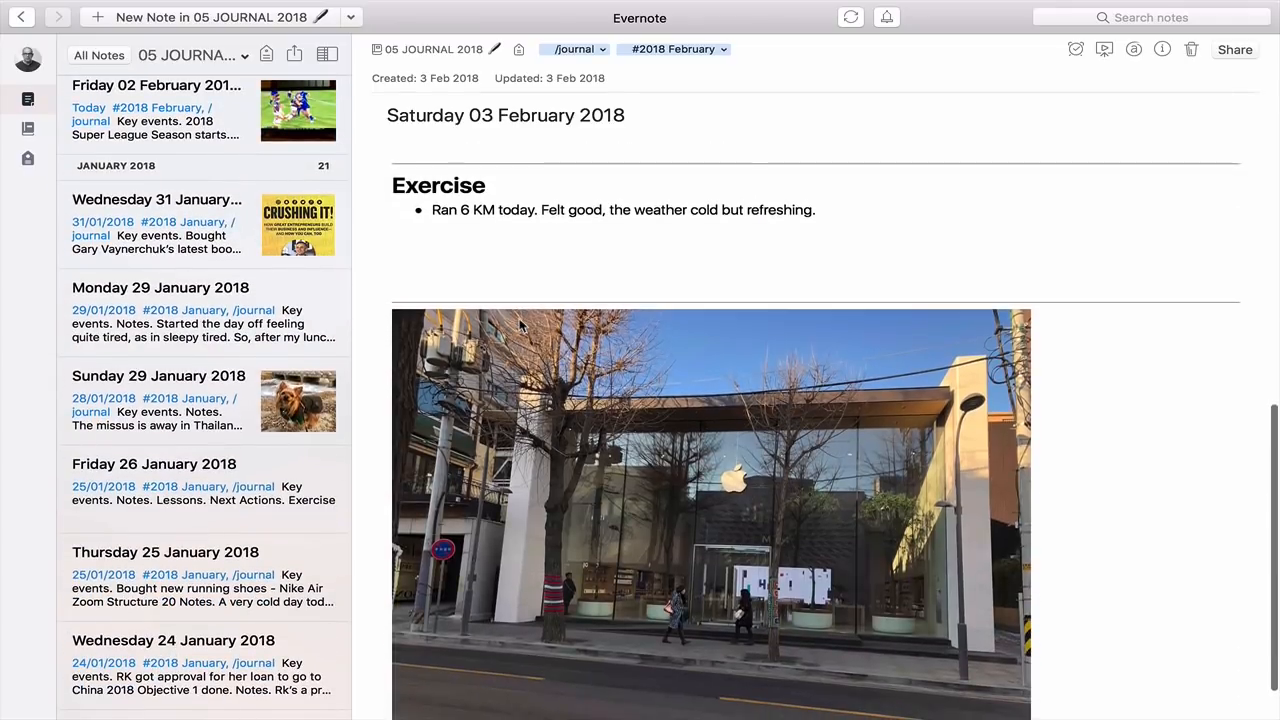